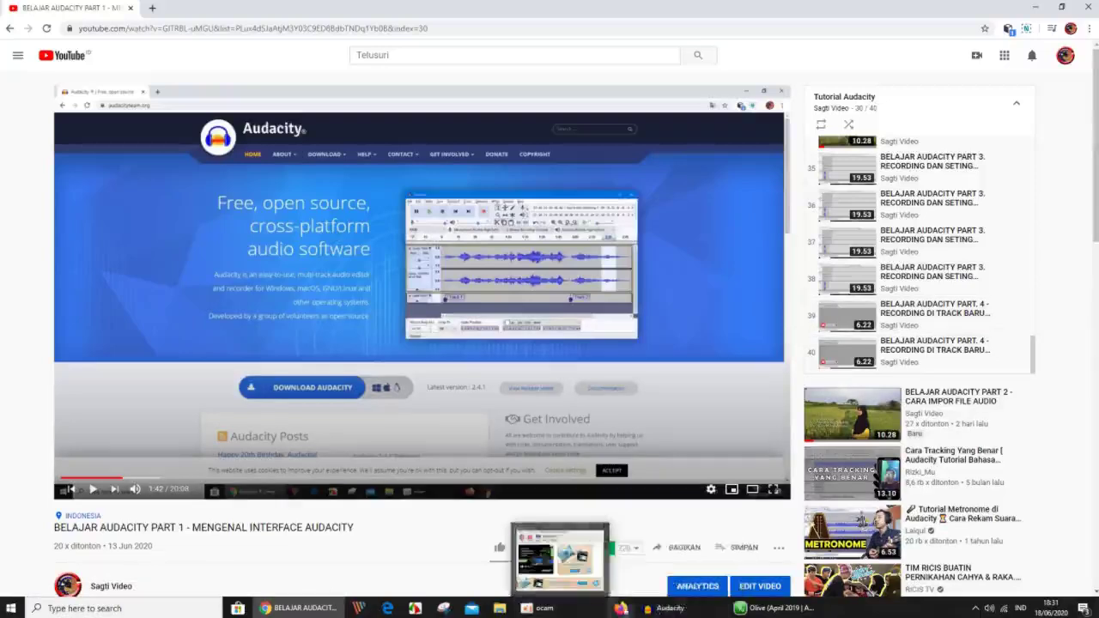
- Switch to the Audacity window and look through its view options
{"action": "left_click", "coordinate": [678, 609]}
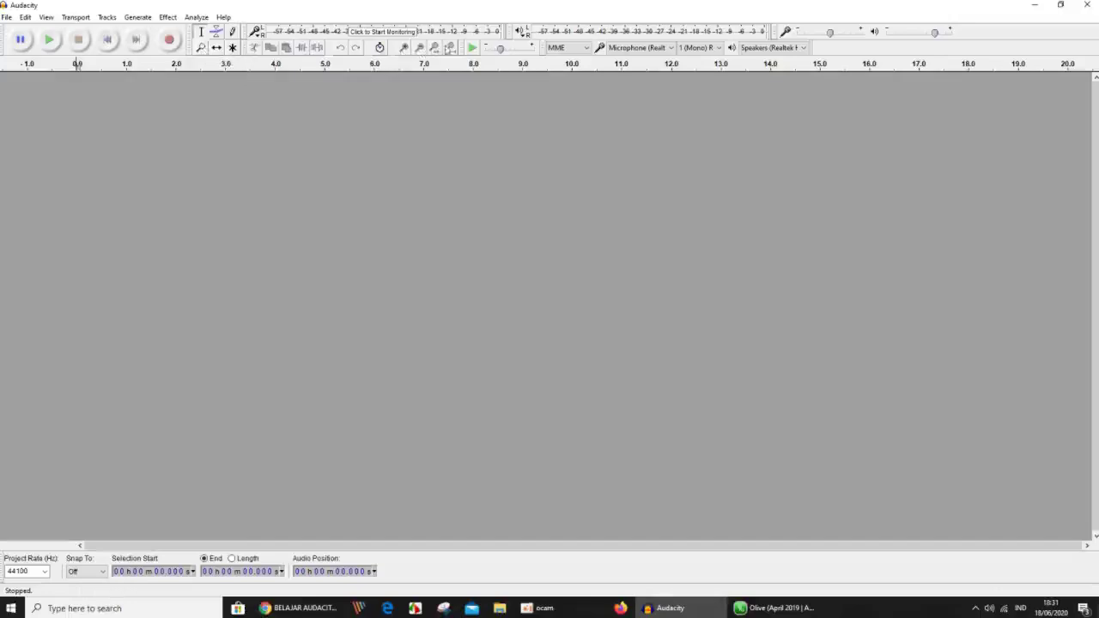
{"action": "left_click", "coordinate": [46, 17]}
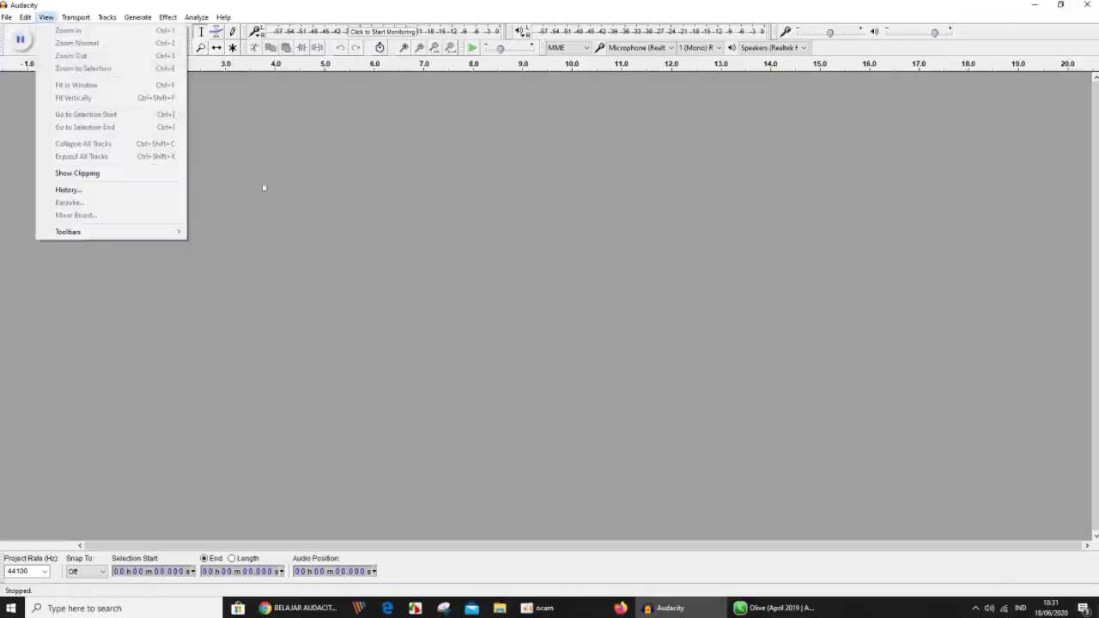
{"action": "left_click", "coordinate": [296, 198]}
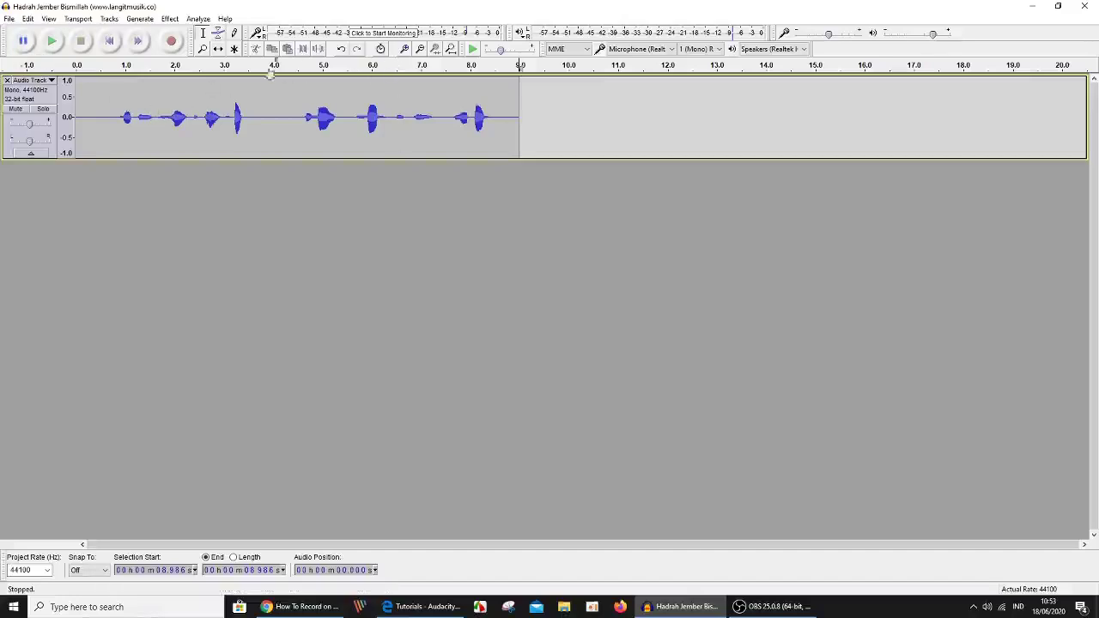
- Play the audio track from about 2.8 s, pause it, and stop playback
{"action": "left_click", "coordinate": [214, 65]}
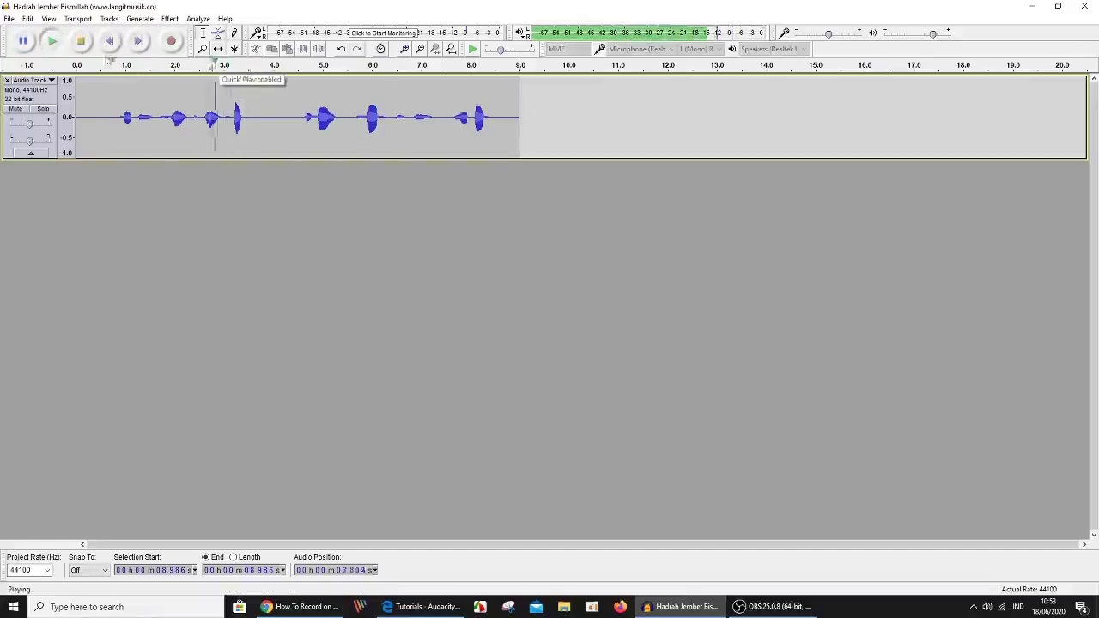
{"action": "left_click", "coordinate": [24, 41]}
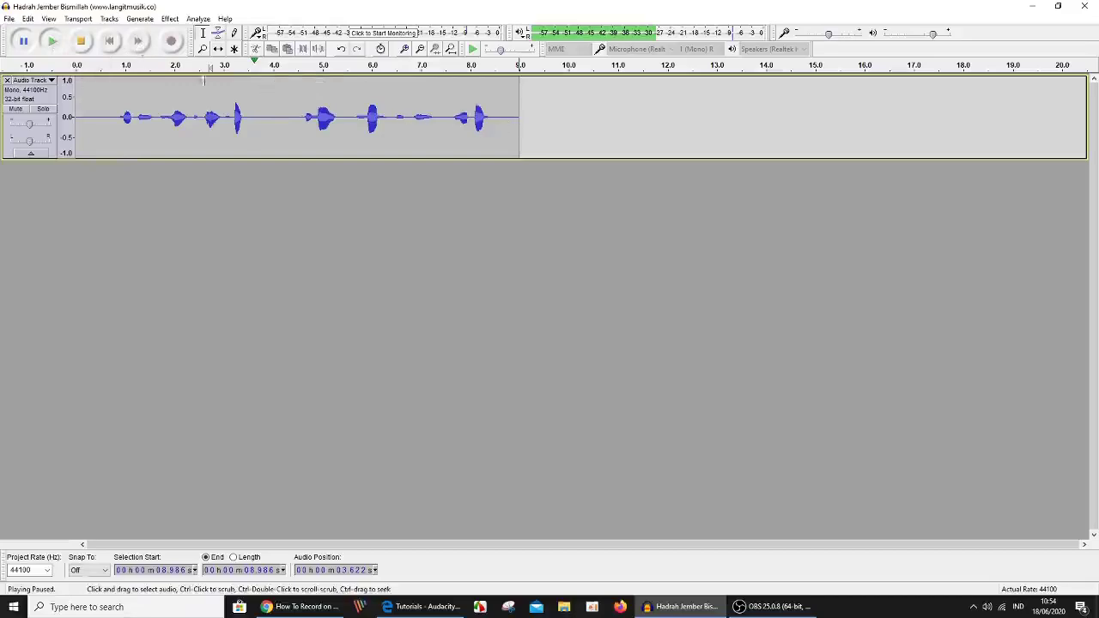
{"action": "left_click", "coordinate": [81, 41]}
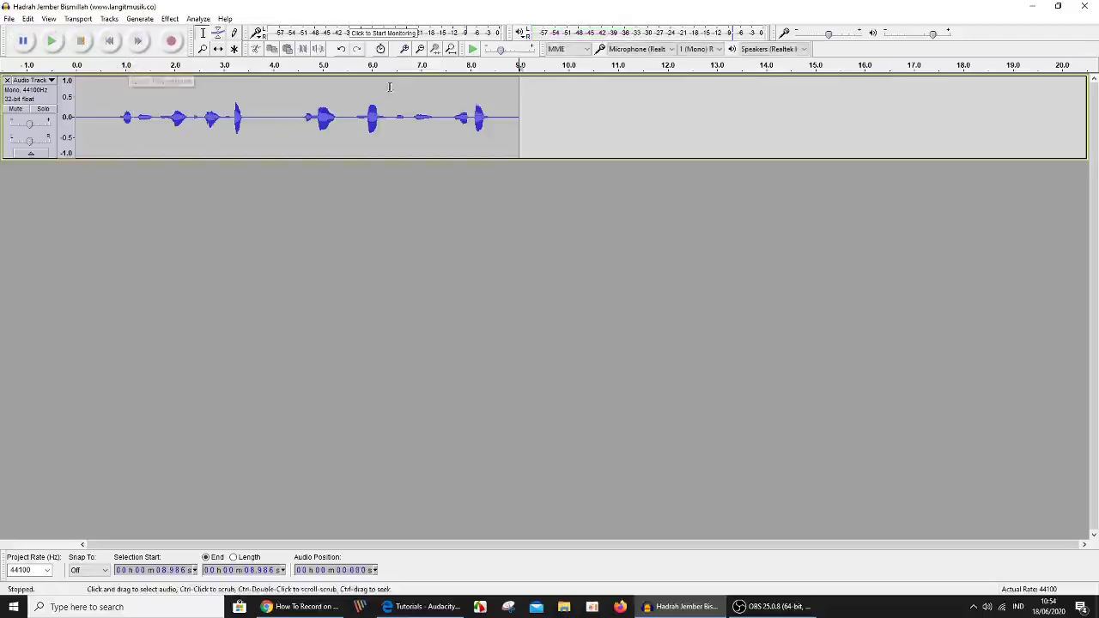
- Try the skip controls by moving the cursor to the start of the track and back to its end
{"action": "left_click", "coordinate": [438, 69]}
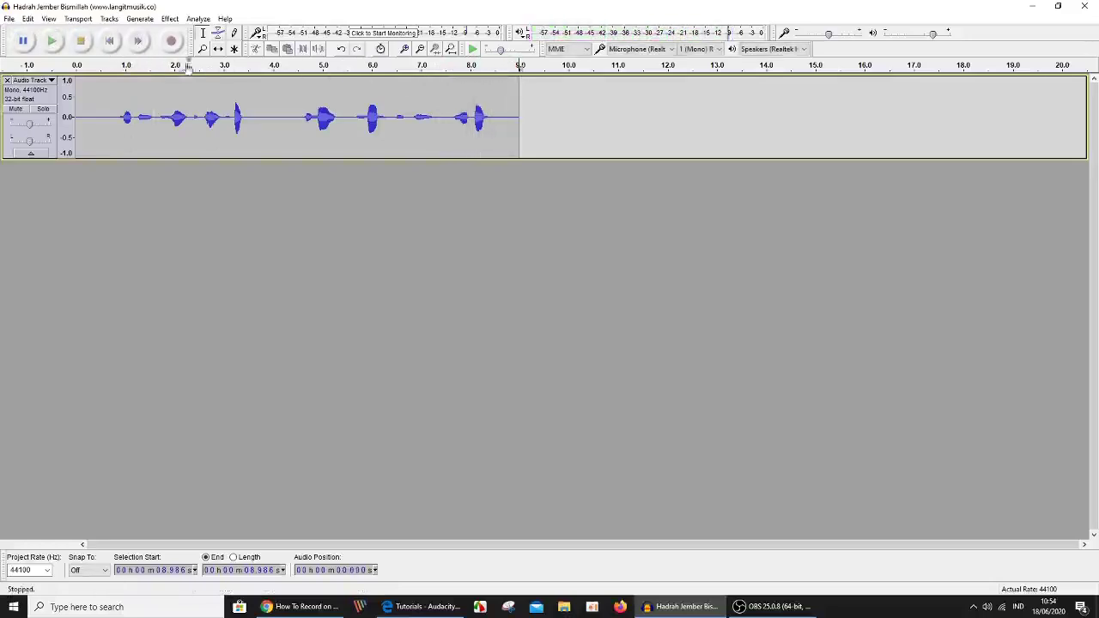
{"action": "left_click", "coordinate": [110, 43]}
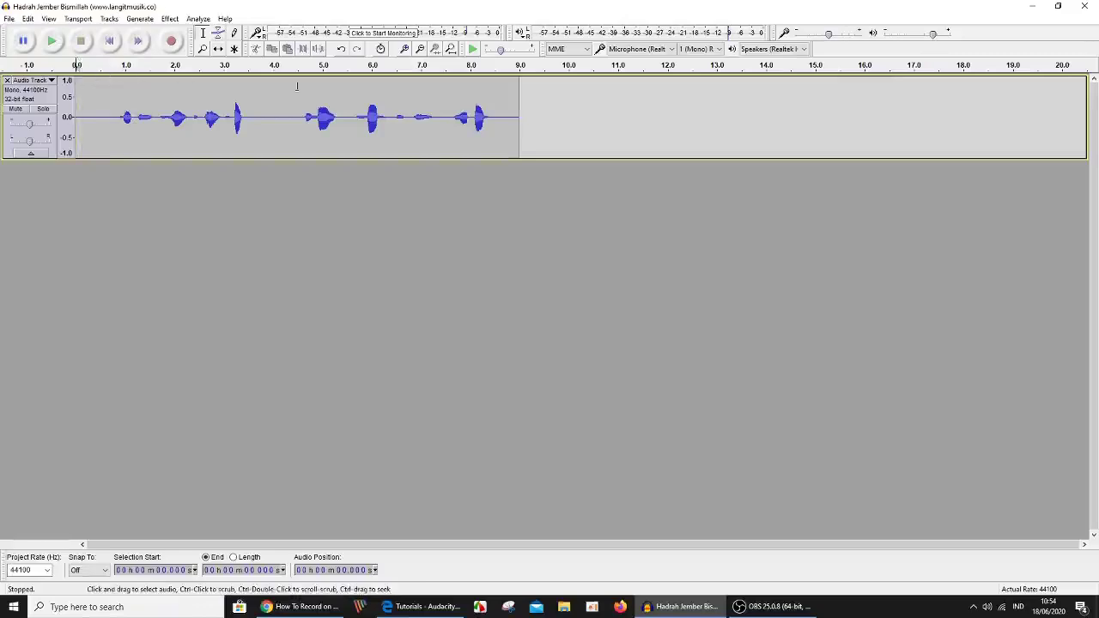
{"action": "left_click", "coordinate": [138, 41]}
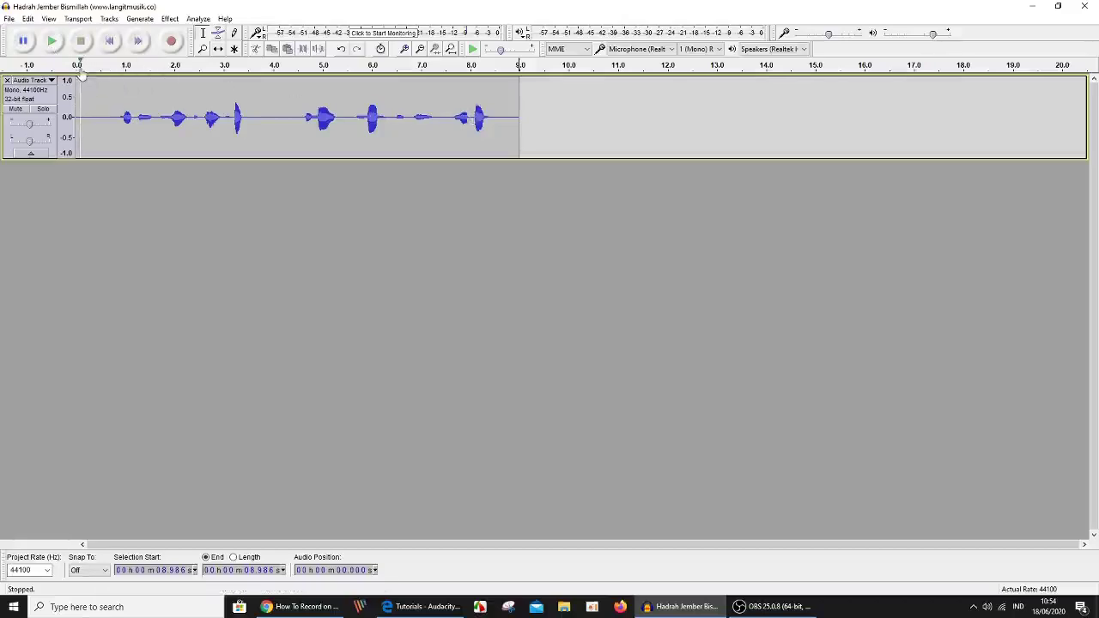
{"action": "left_click", "coordinate": [79, 64]}
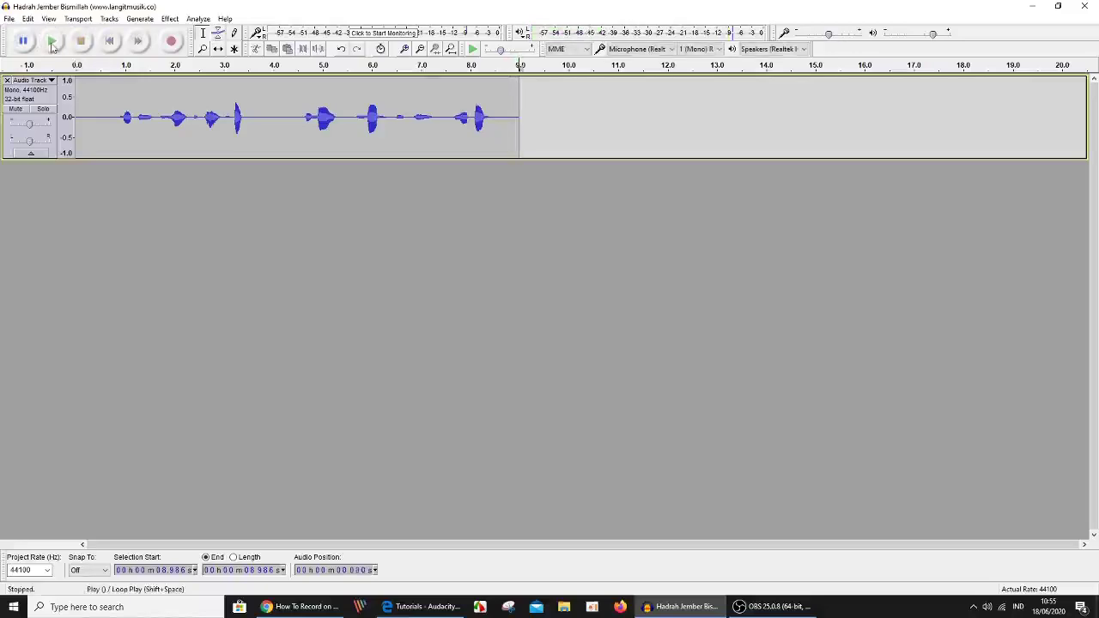
- Select the audio from about 1.8 s to 3.5 s and play the selection
{"action": "left_click_drag", "start_coordinate": [248, 137], "coordinate": [161, 138]}
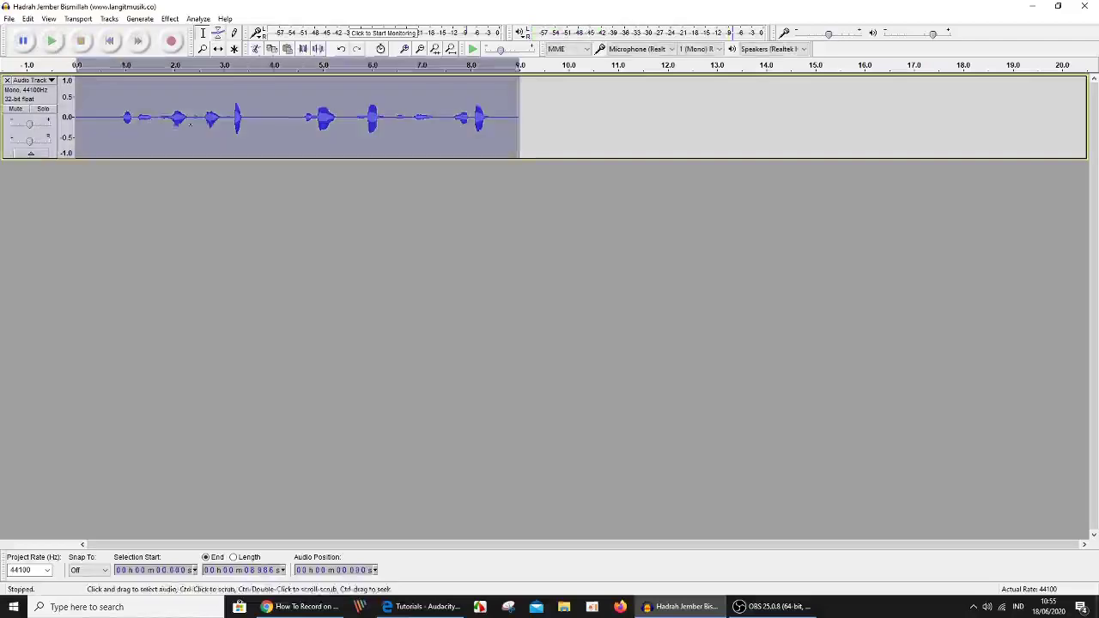
{"action": "left_click", "coordinate": [182, 121]}
{"action": "left_click_drag", "start_coordinate": [164, 115], "coordinate": [248, 124]}
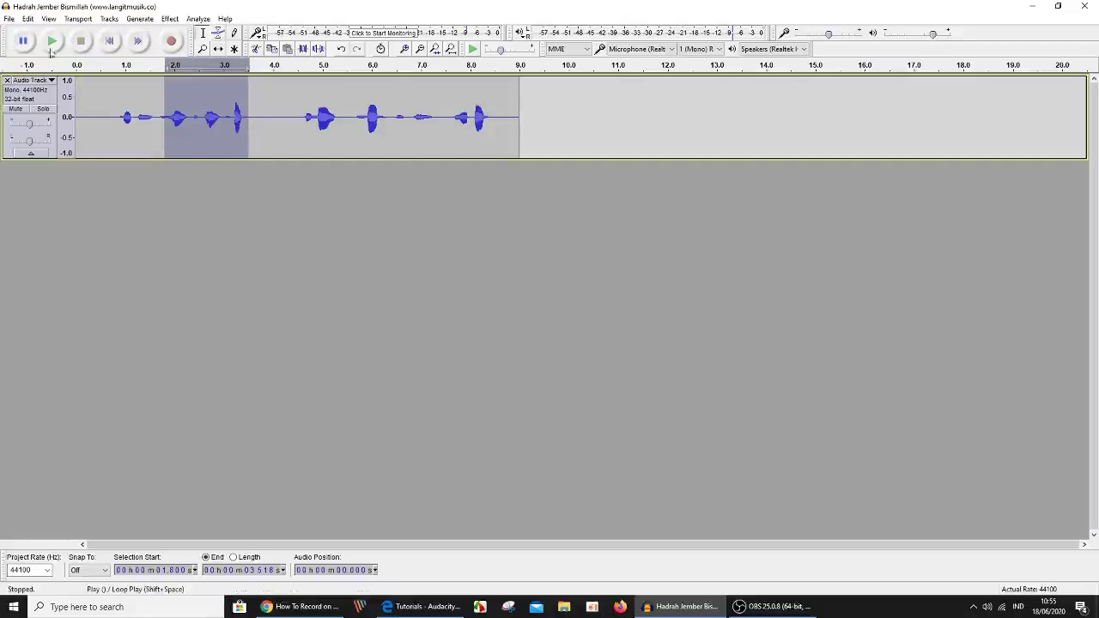
{"action": "left_click", "coordinate": [51, 43]}
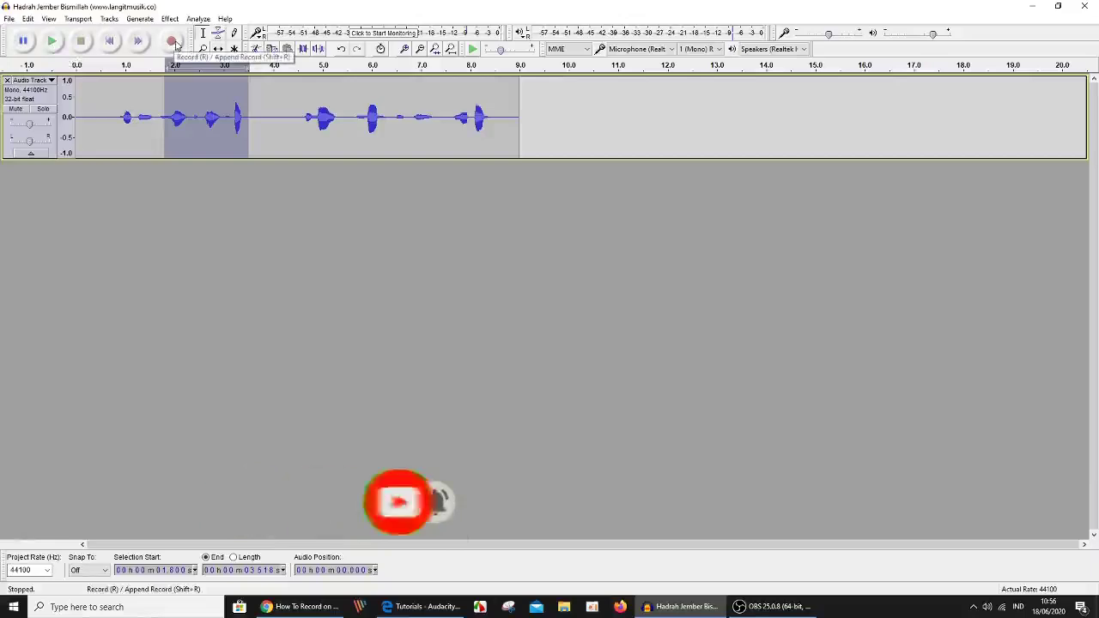
- Play the selected section in a loop, stop it, and deselect the track
{"action": "key", "text": "shift"}
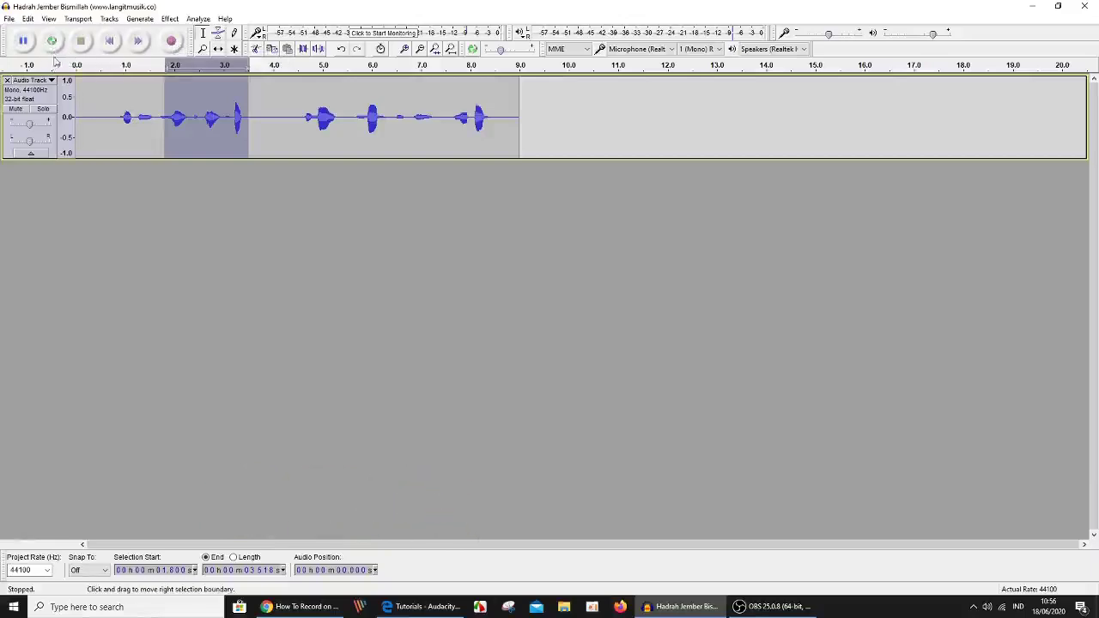
{"action": "left_click", "coordinate": [53, 41], "text": "shift"}
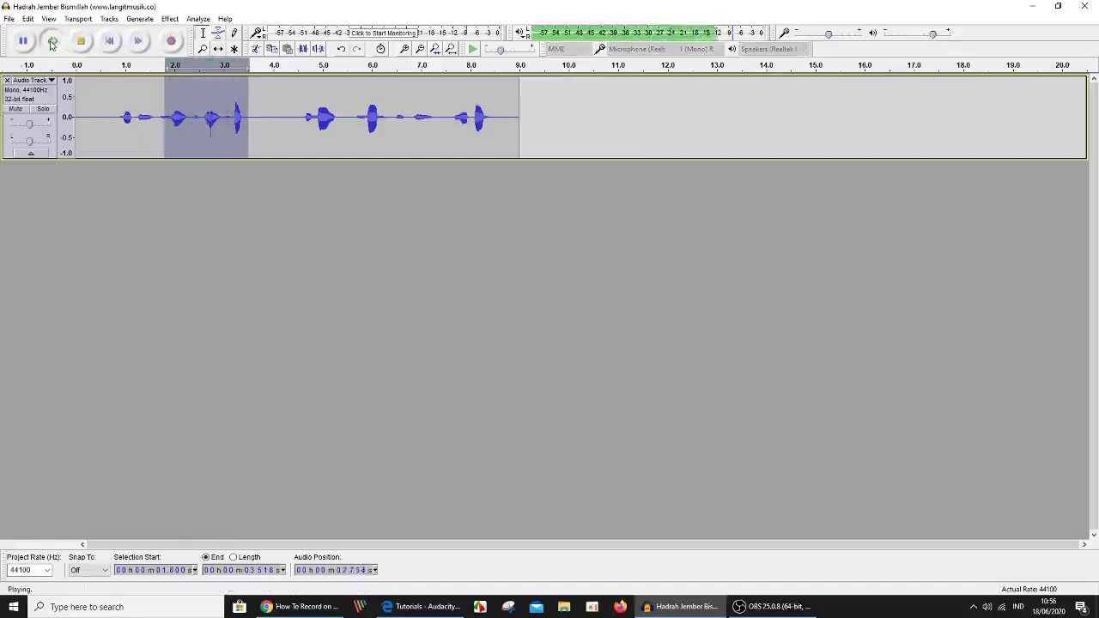
{"action": "left_click", "coordinate": [52, 43]}
{"action": "left_click", "coordinate": [80, 43]}
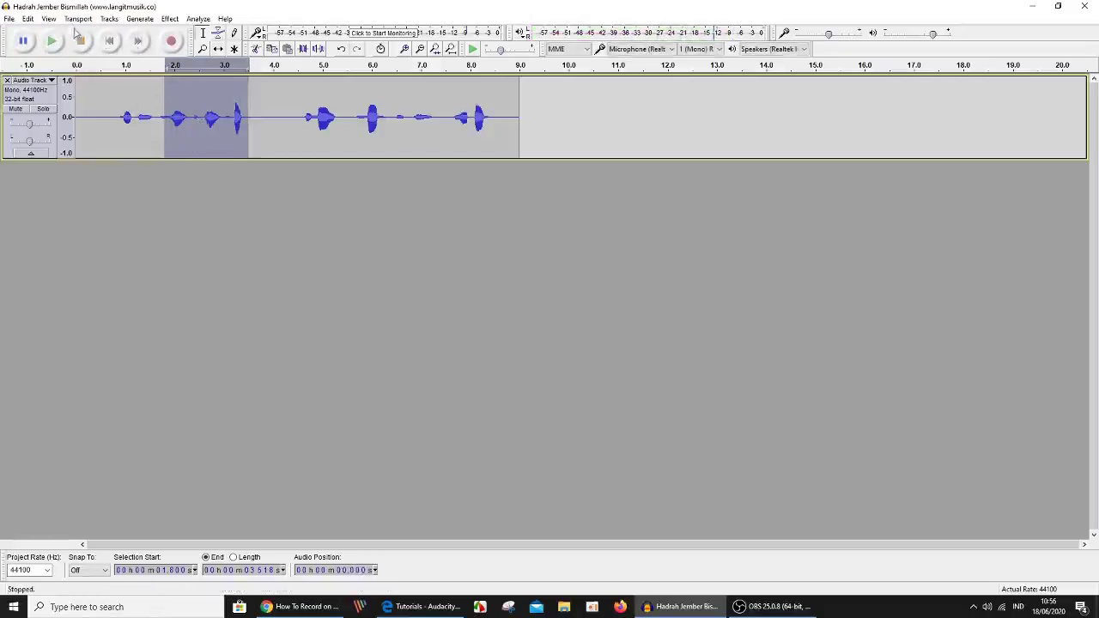
{"action": "left_click", "coordinate": [240, 197]}
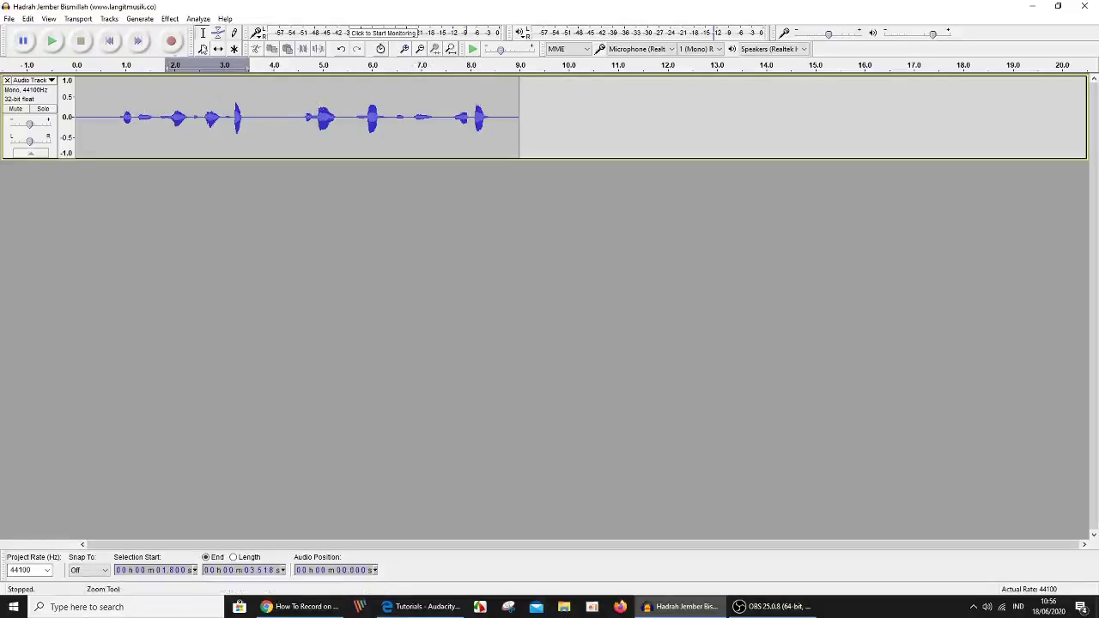
- Use the Zoom tool to magnify the waveform in several stages around 3.6 s
{"action": "left_click", "coordinate": [202, 49]}
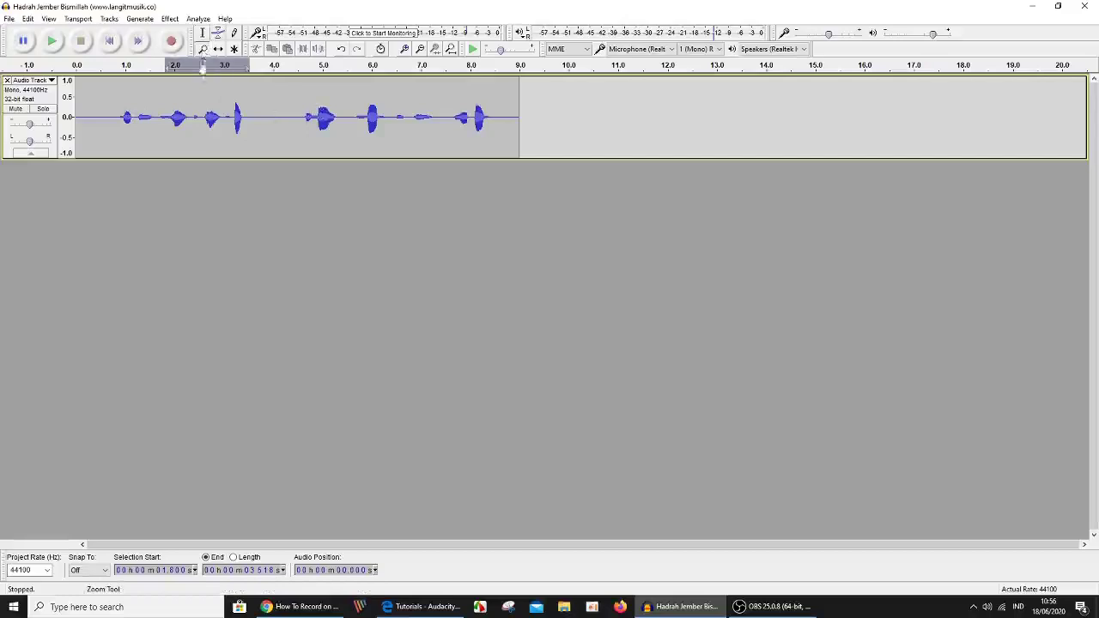
{"action": "left_click", "coordinate": [252, 123]}
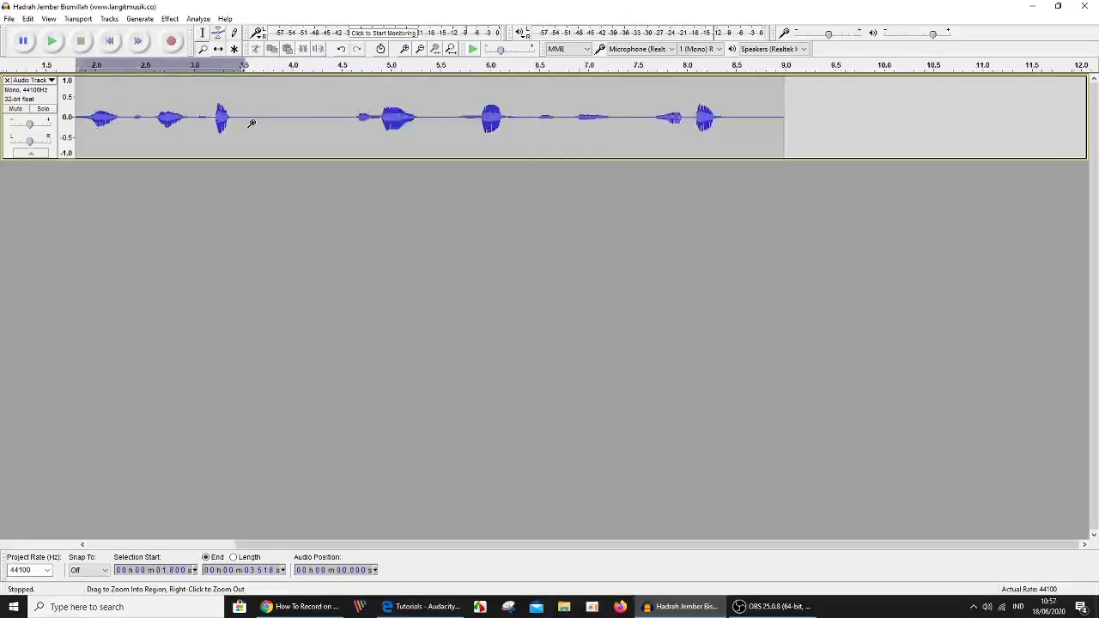
{"action": "left_click", "coordinate": [252, 123]}
{"action": "left_click", "coordinate": [251, 123]}
{"action": "left_click", "coordinate": [251, 123]}
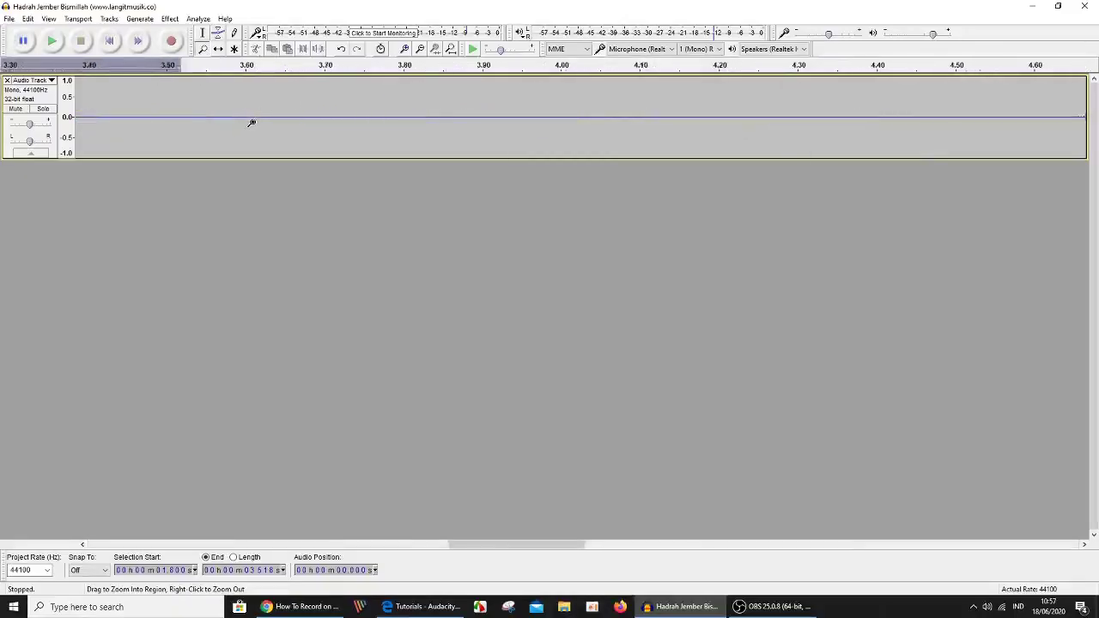
{"action": "left_click", "coordinate": [252, 123]}
- Zoom back out with the Zoom tool until the entire clip fits in view
{"action": "right_click", "coordinate": [252, 123]}
{"action": "right_click", "coordinate": [252, 123]}
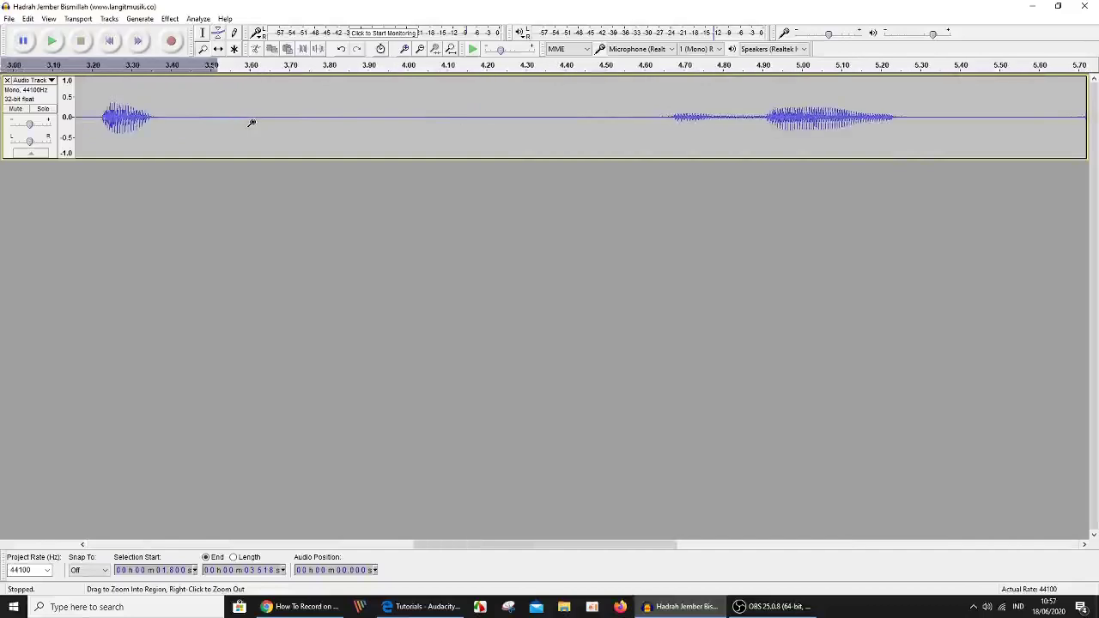
{"action": "right_click", "coordinate": [252, 123]}
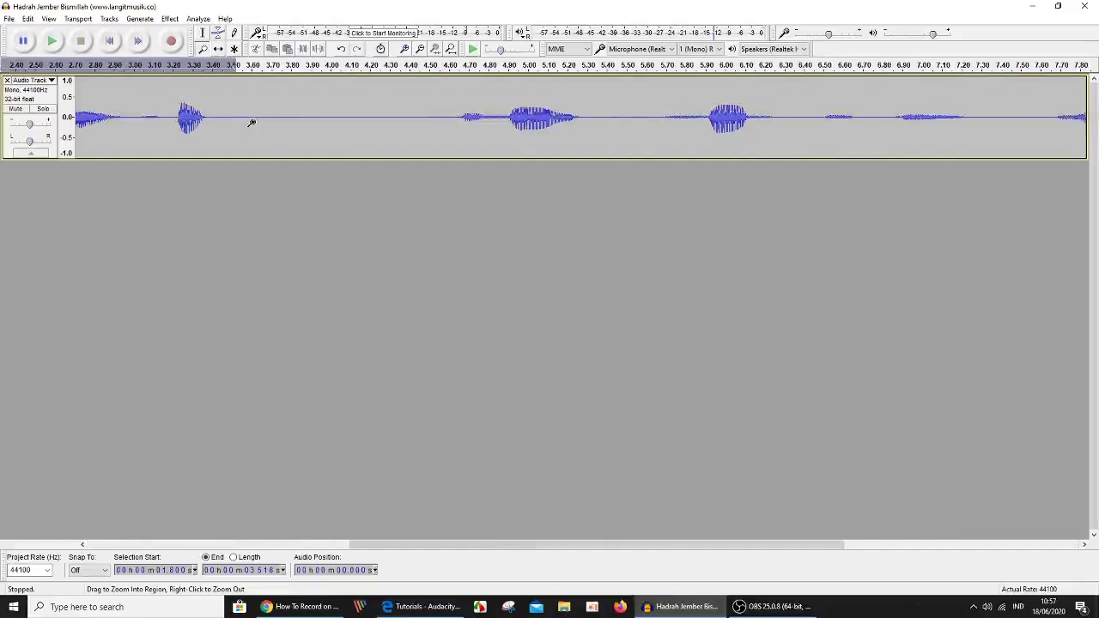
{"action": "right_click", "coordinate": [252, 123]}
{"action": "right_click", "coordinate": [251, 123]}
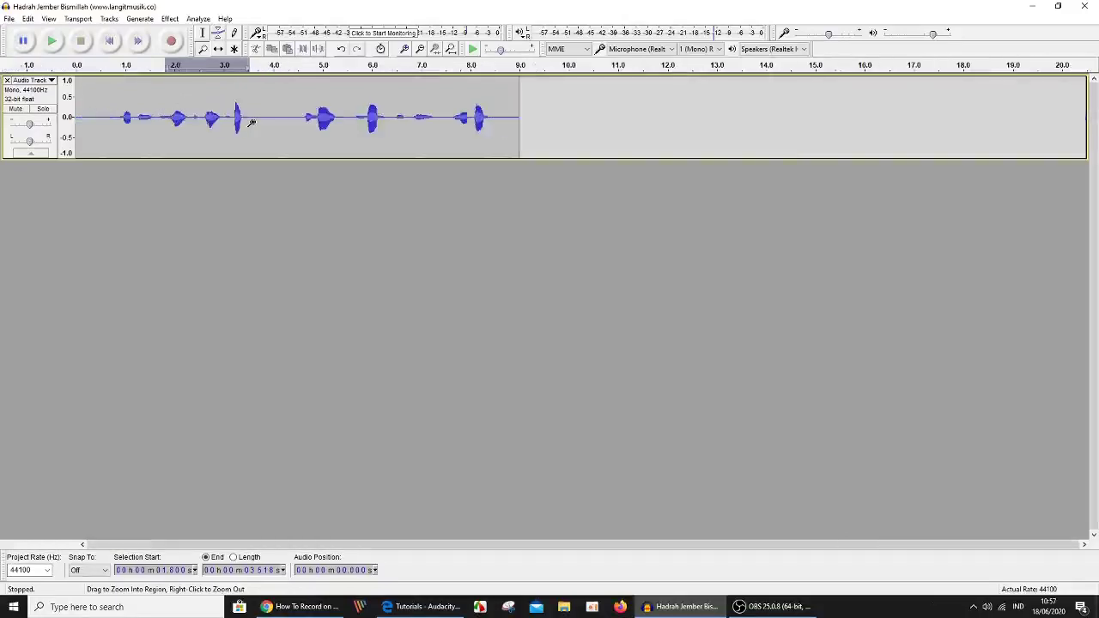
- Magnify the waveform around 3.6 s again and examine the enlarged section between about 2.65 s and 2.95 s
{"action": "left_click", "coordinate": [251, 122]}
{"action": "left_click", "coordinate": [252, 123]}
{"action": "left_click", "coordinate": [252, 123]}
{"action": "left_click", "coordinate": [252, 123]}
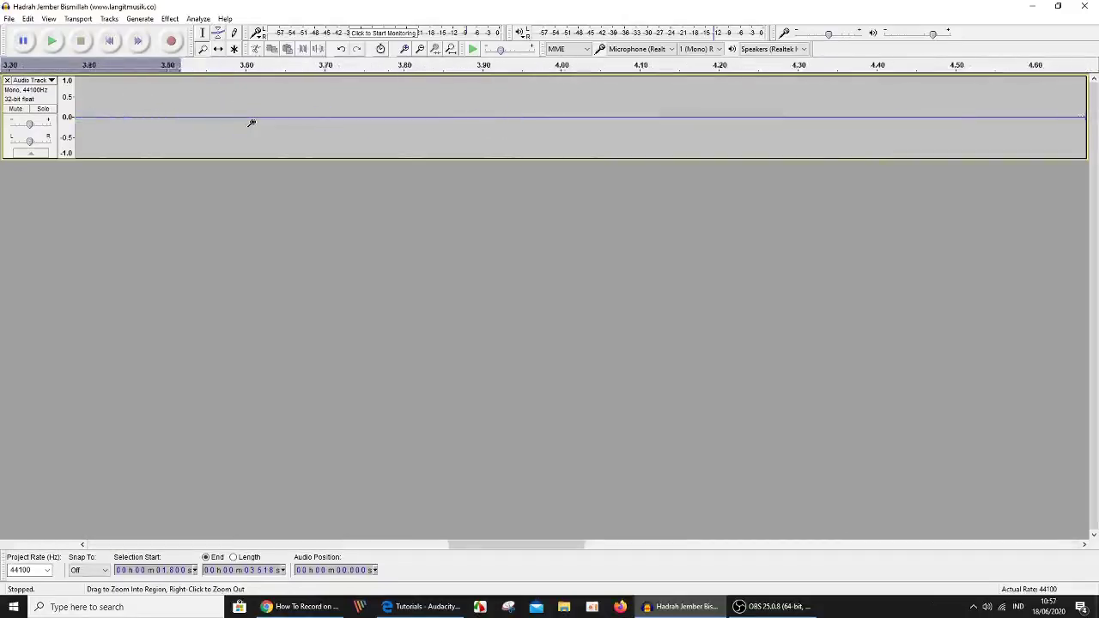
{"action": "left_click", "coordinate": [252, 123]}
{"action": "left_click", "coordinate": [252, 123]}
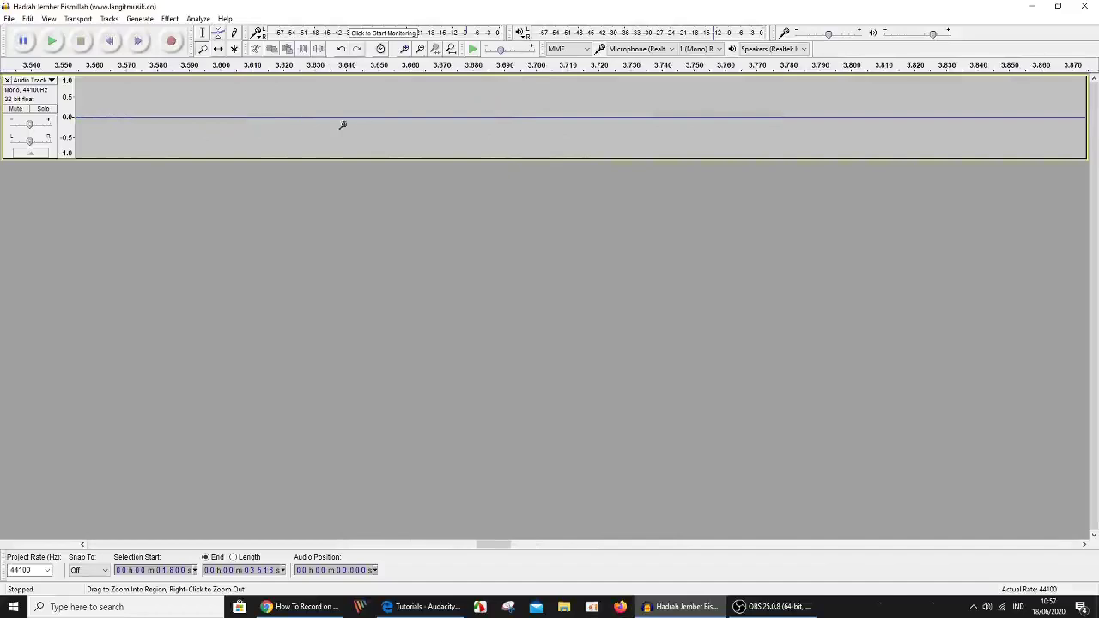
{"action": "left_click_drag", "start_coordinate": [491, 544], "coordinate": [386, 520]}
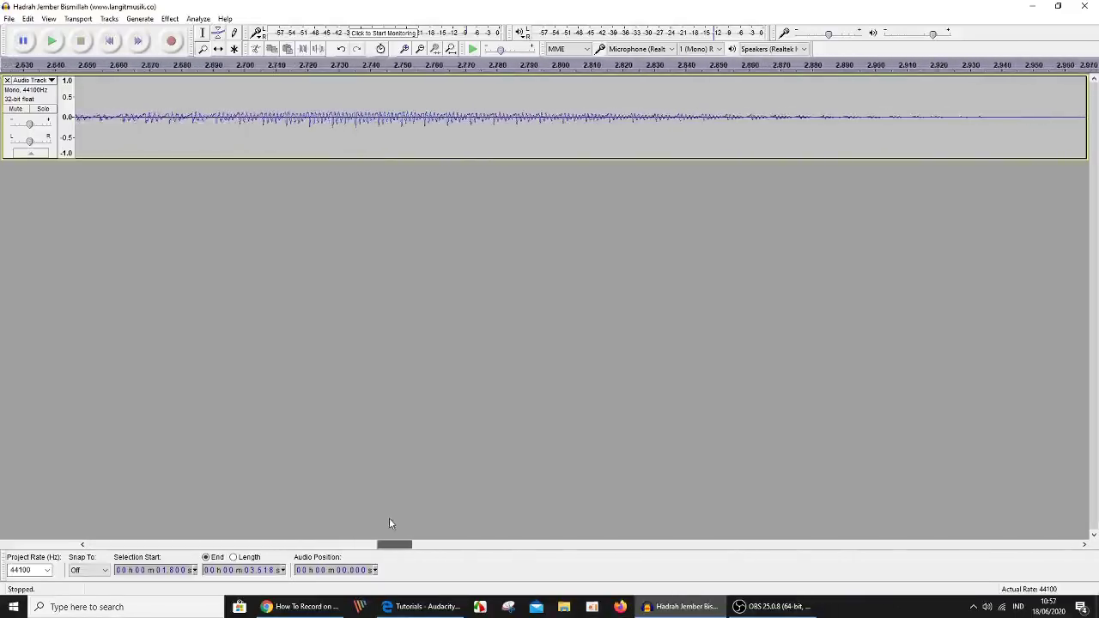
- Zoom out from the enlarged section near 2.7 s with the Zoom tool to show the whole clip
{"action": "right_click", "coordinate": [260, 103]}
{"action": "right_click", "coordinate": [261, 103]}
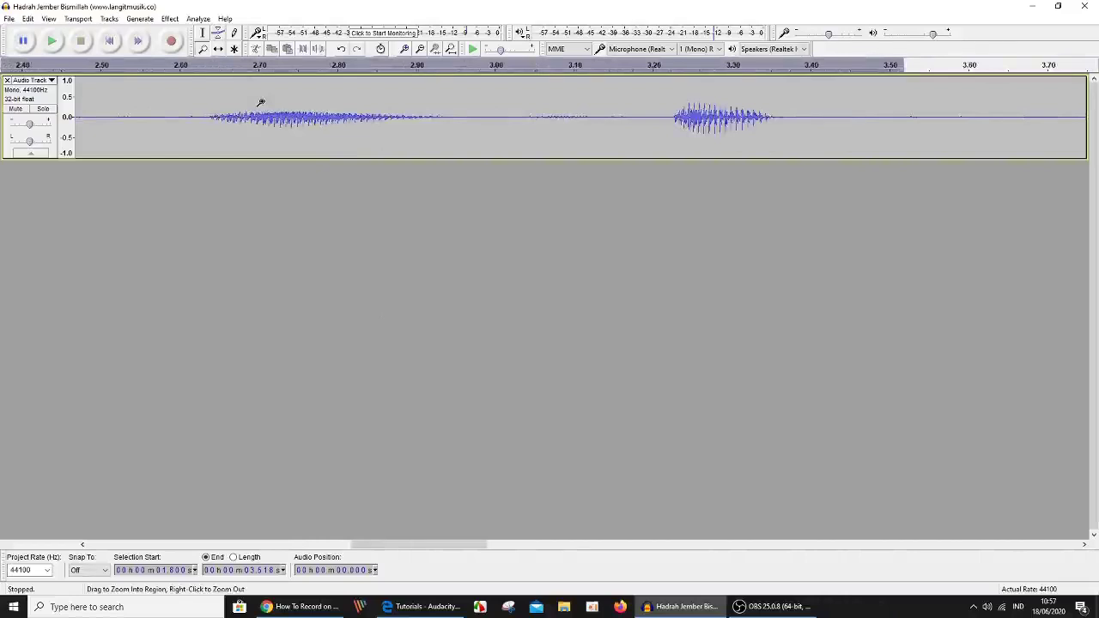
{"action": "right_click", "coordinate": [261, 103]}
{"action": "right_click", "coordinate": [260, 103]}
{"action": "right_click", "coordinate": [260, 103]}
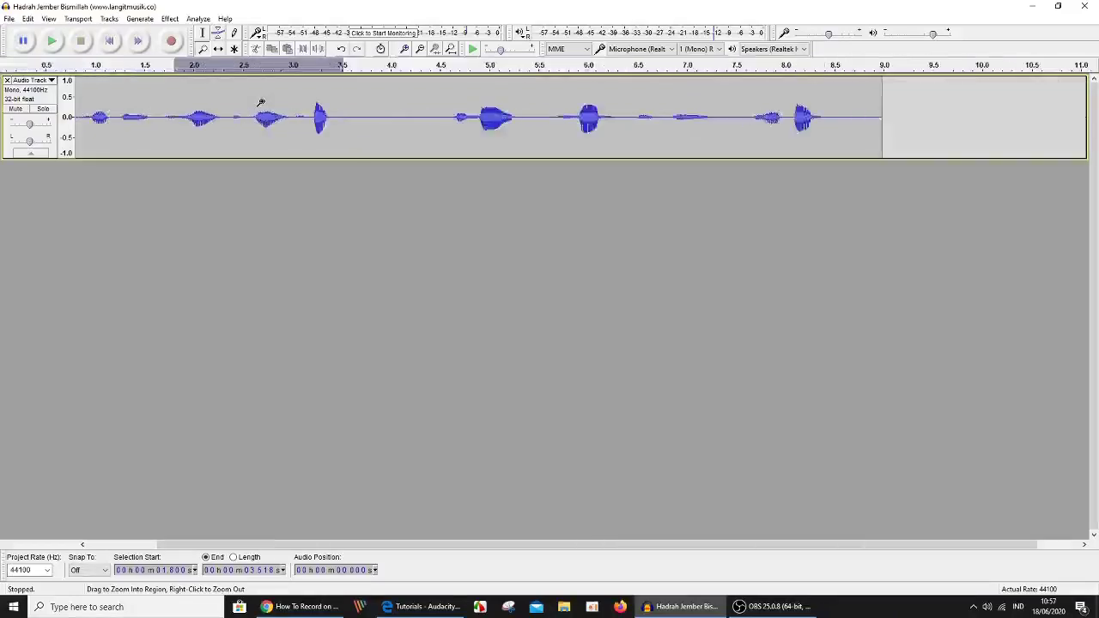
{"action": "right_click", "coordinate": [260, 103]}
{"action": "right_click", "coordinate": [260, 103]}
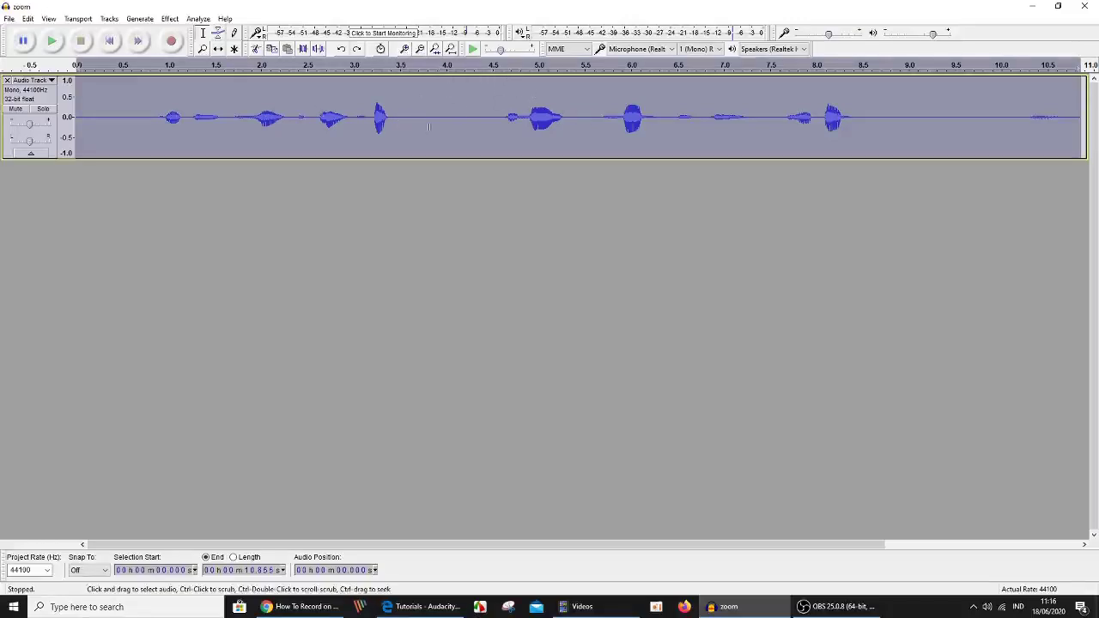
- Place the cursor at about 5.0 s in the zoom project's track and use Zoom In to magnify the waveform there
{"action": "left_click", "coordinate": [540, 84]}
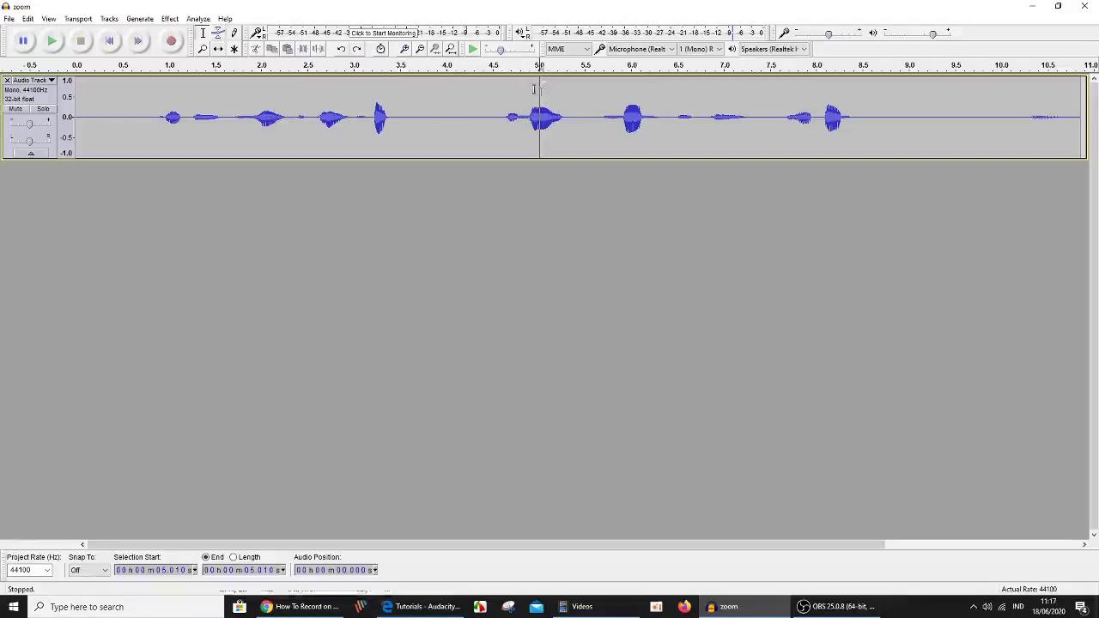
{"action": "left_click", "coordinate": [404, 49]}
{"action": "left_click", "coordinate": [403, 49]}
{"action": "left_click", "coordinate": [404, 49]}
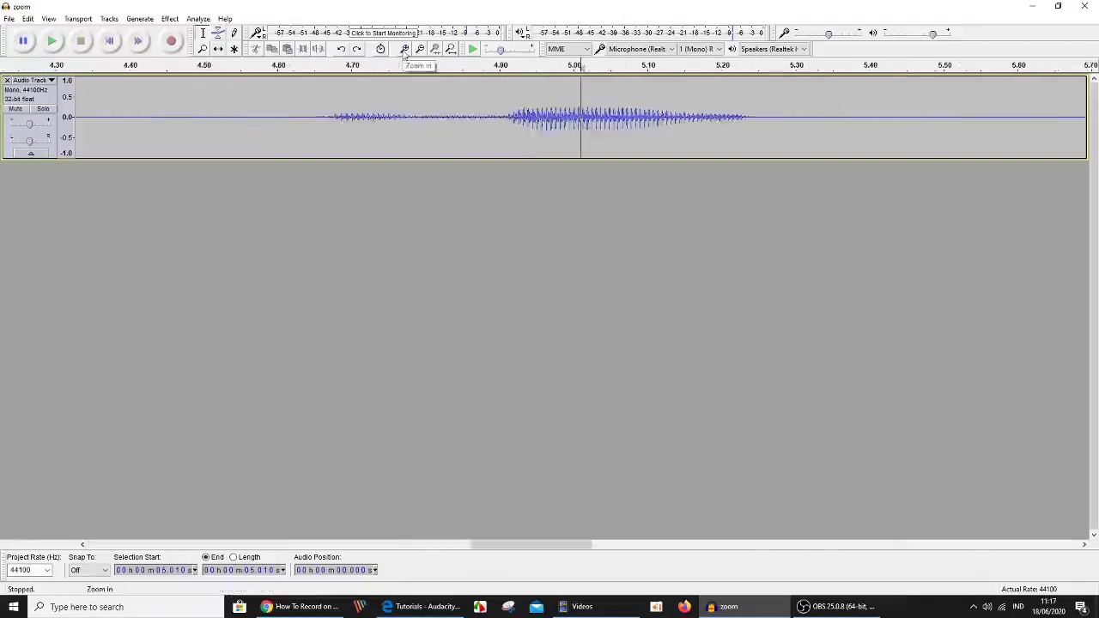
{"action": "left_click", "coordinate": [403, 49]}
{"action": "left_click", "coordinate": [404, 50]}
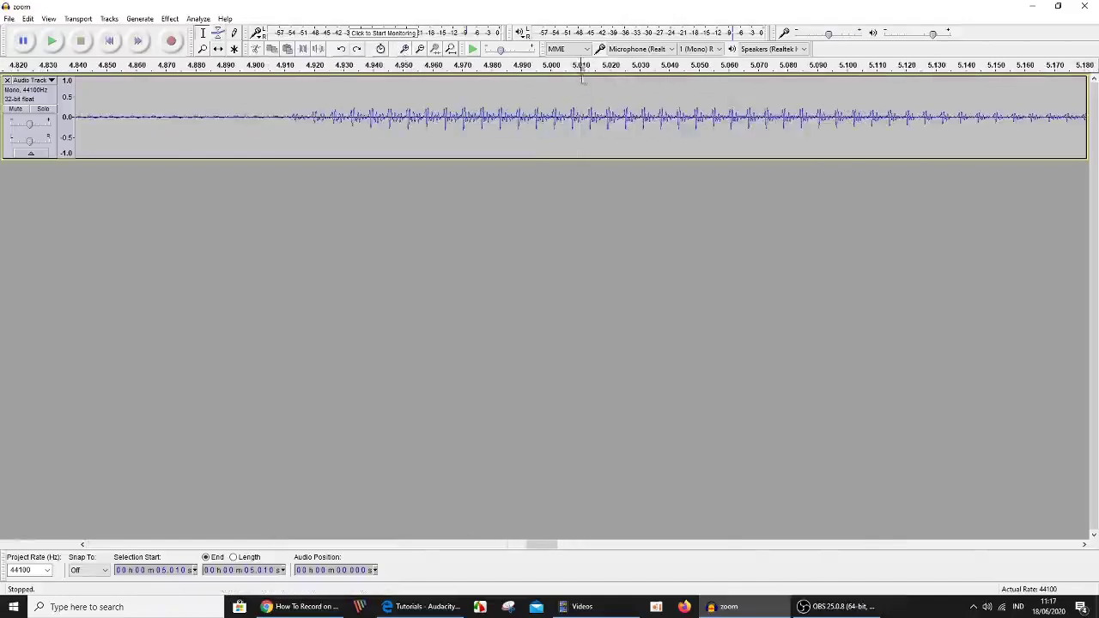
- Use Zoom Out repeatedly until the whole track fits within a timeline of about 44 s
{"action": "left_click", "coordinate": [420, 50]}
{"action": "left_click", "coordinate": [420, 49]}
{"action": "left_click", "coordinate": [420, 50]}
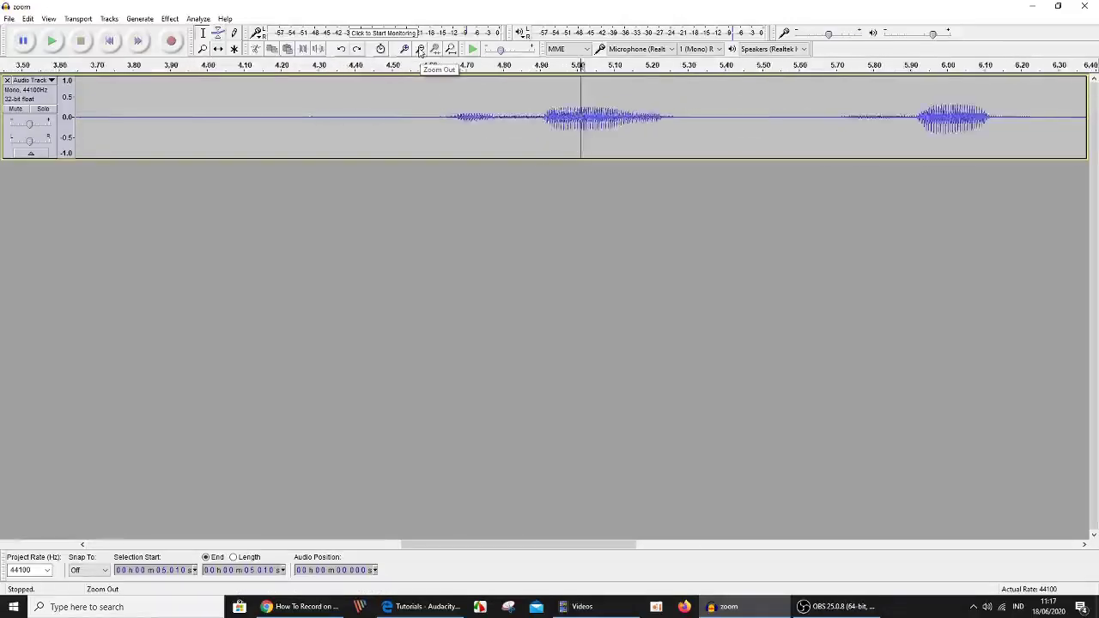
{"action": "left_click", "coordinate": [420, 50]}
{"action": "left_click", "coordinate": [420, 50]}
{"action": "left_click", "coordinate": [420, 50]}
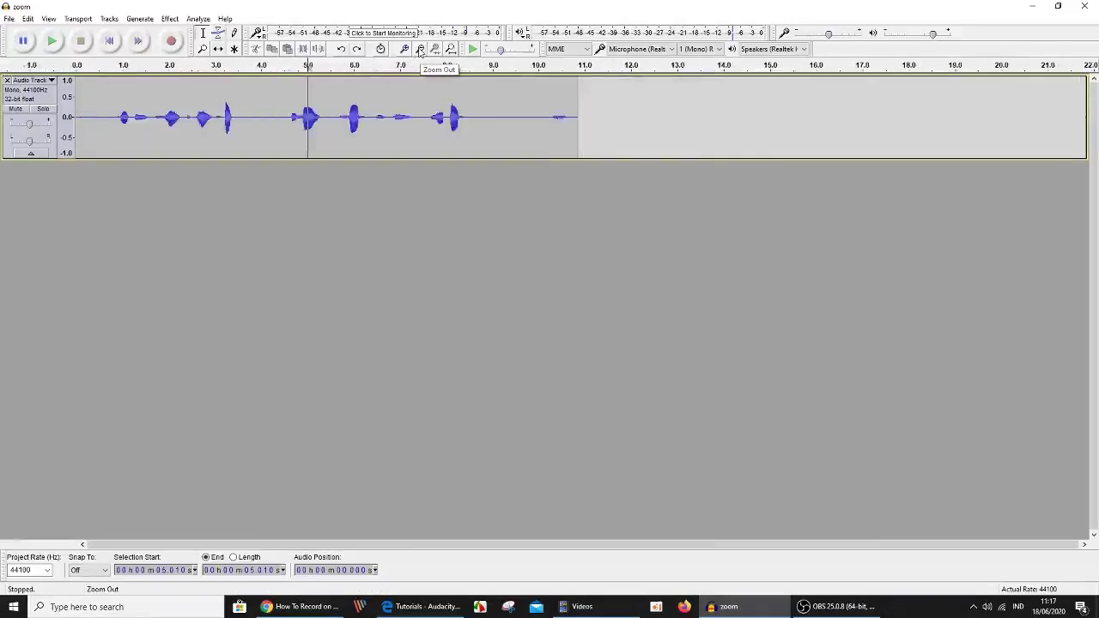
{"action": "left_click", "coordinate": [420, 50]}
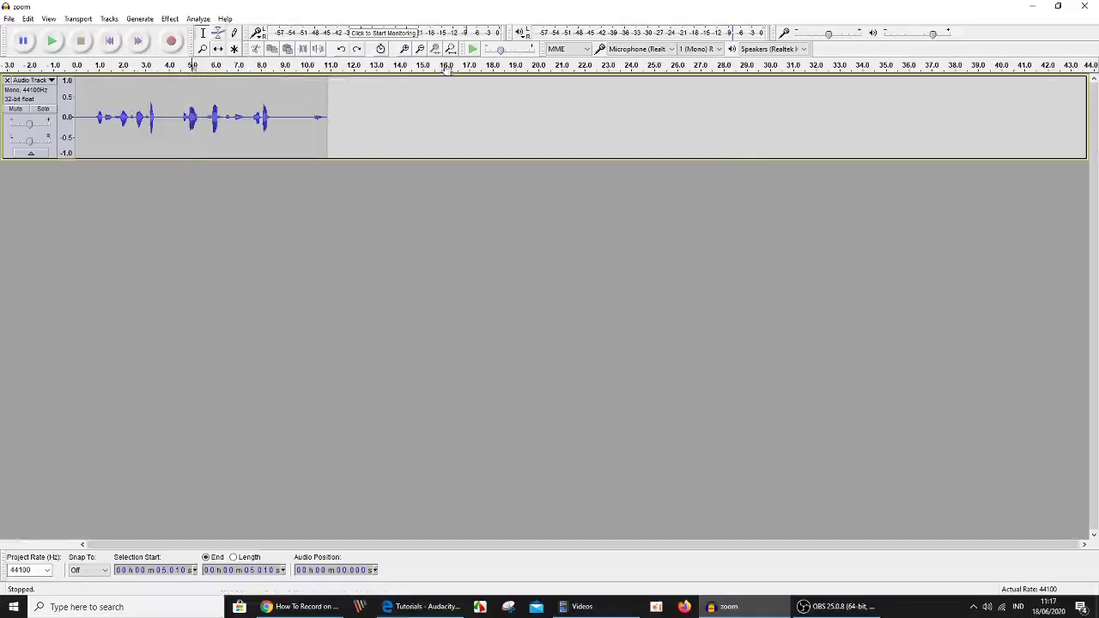
- Enlarge the track with Zoom In until it fills the window and select the audio from about 4.89 s to 5.30 s
{"action": "left_click", "coordinate": [403, 49]}
{"action": "left_click", "coordinate": [404, 49]}
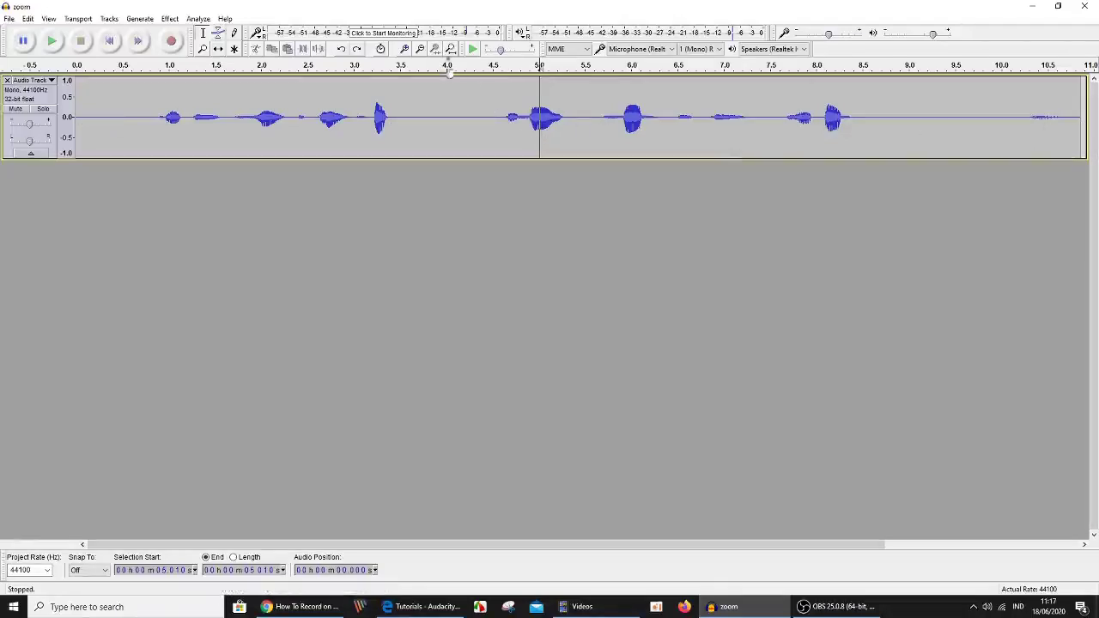
{"action": "left_click", "coordinate": [522, 141]}
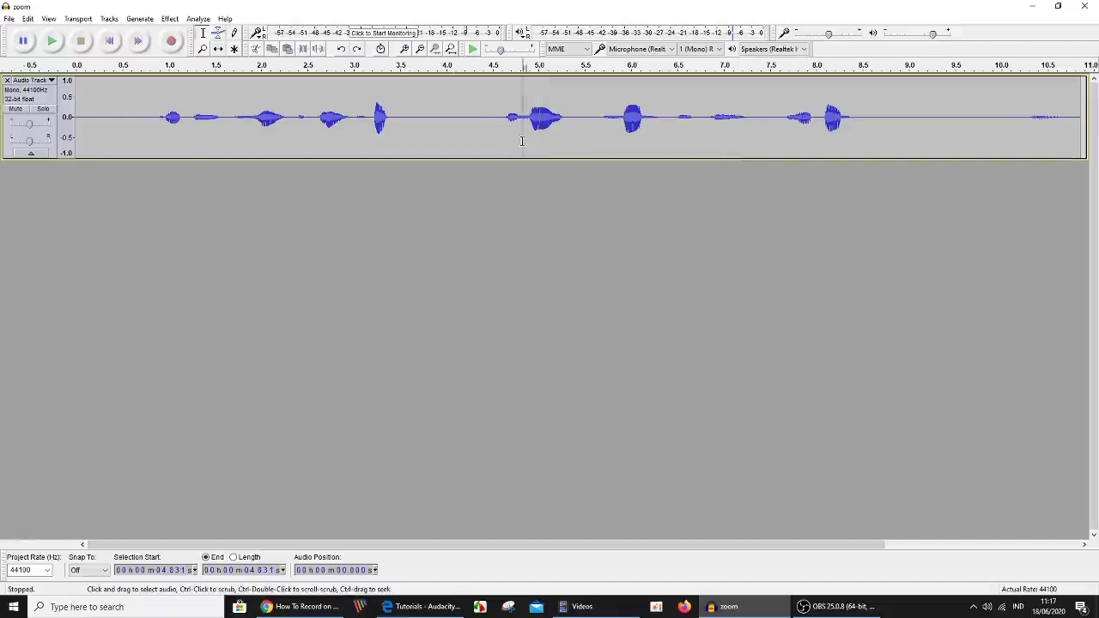
{"action": "left_click_drag", "start_coordinate": [530, 122], "coordinate": [567, 128]}
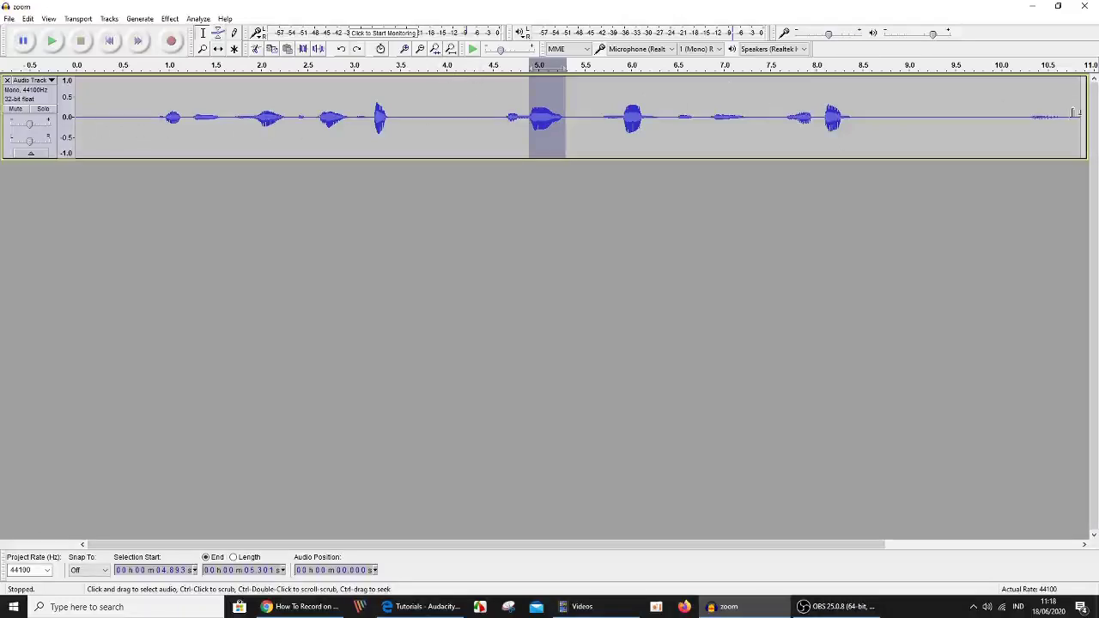
- Magnify the selected section with Fit Selection and return to the whole-track view with Fit Project
{"action": "left_click", "coordinate": [434, 49]}
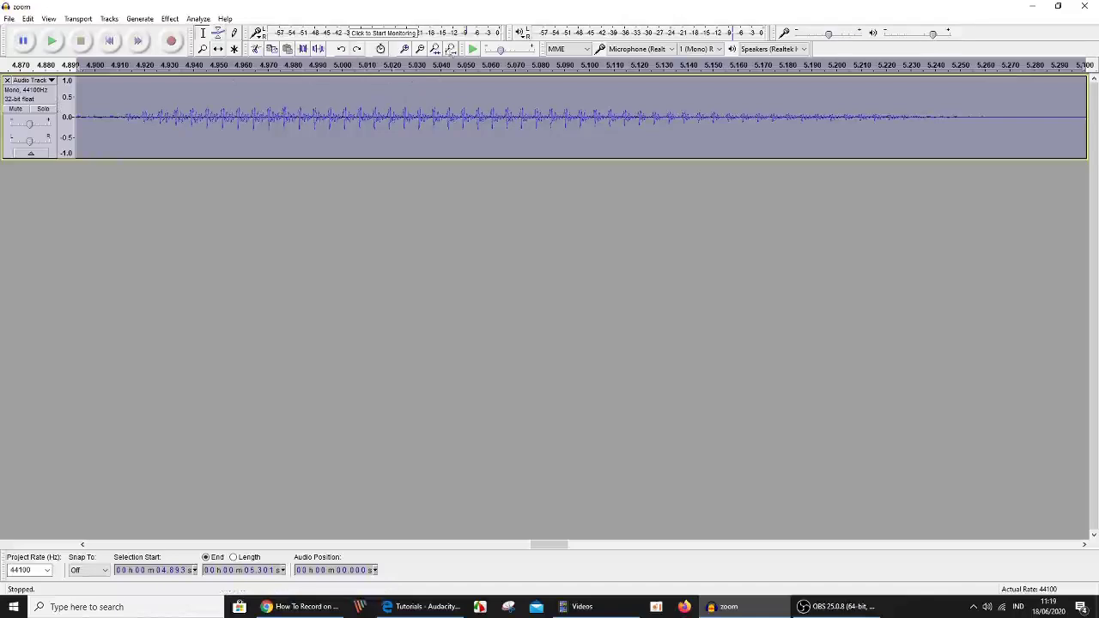
{"action": "left_click", "coordinate": [450, 50]}
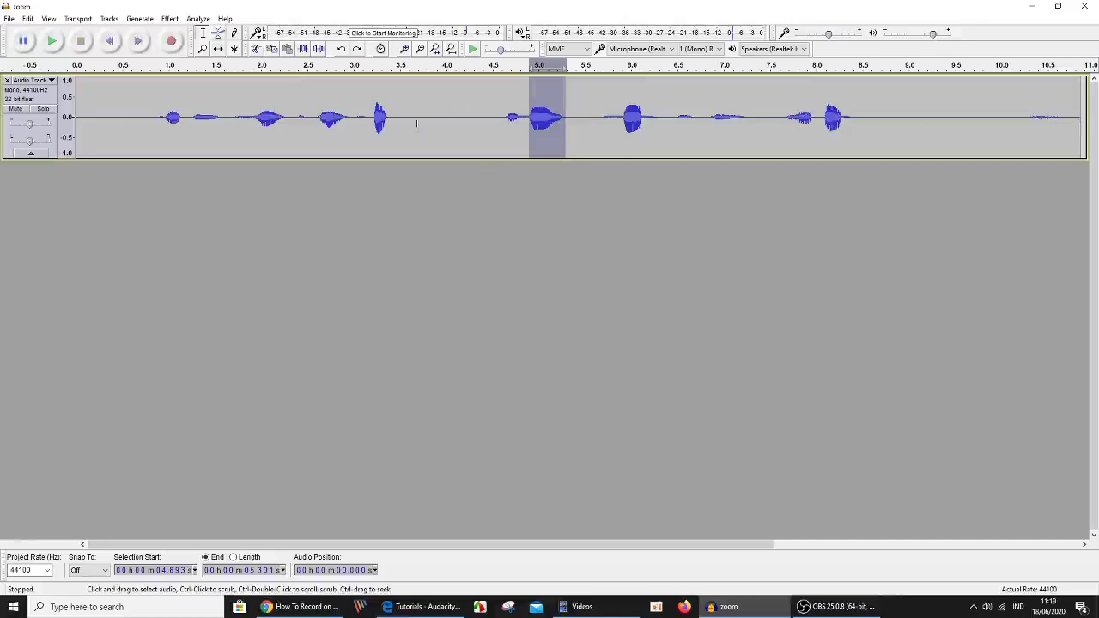
{"action": "left_click", "coordinate": [655, 188]}
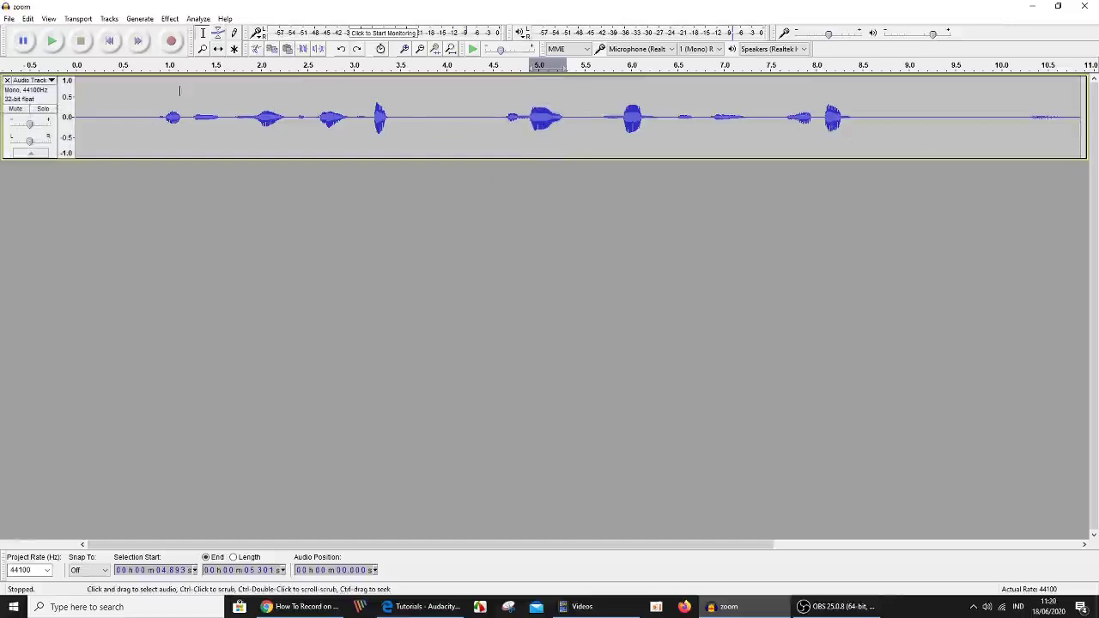
- Import the audio file Boardwalk.mp3 into the project as a second track
{"action": "left_click", "coordinate": [9, 19]}
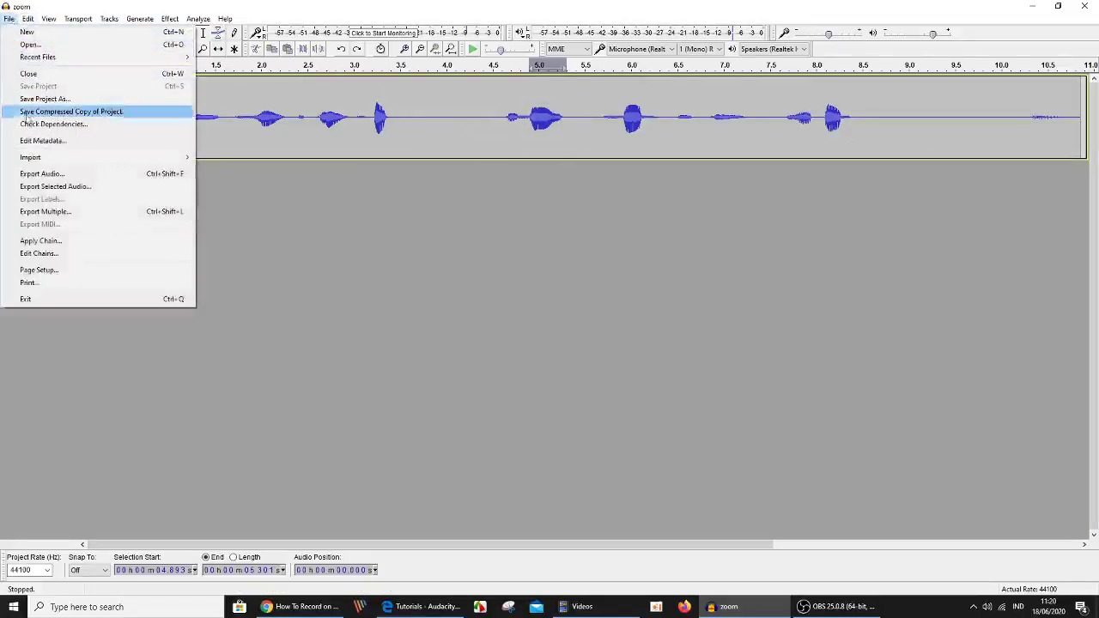
{"action": "mouse_move", "coordinate": [74, 158]}
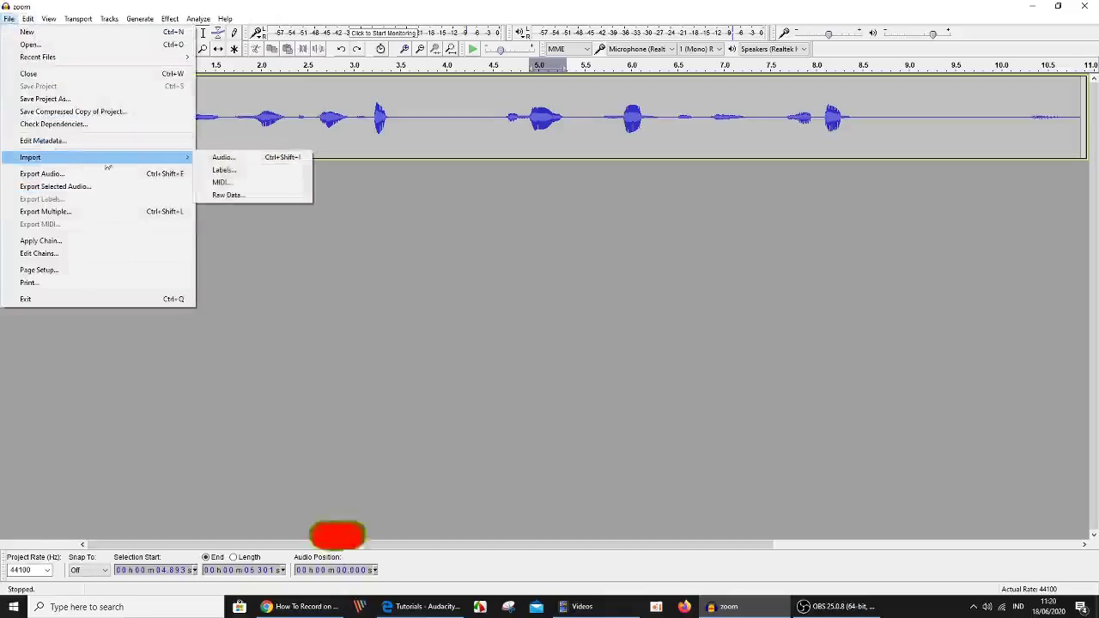
{"action": "left_click", "coordinate": [222, 159]}
{"action": "left_click", "coordinate": [99, 82]}
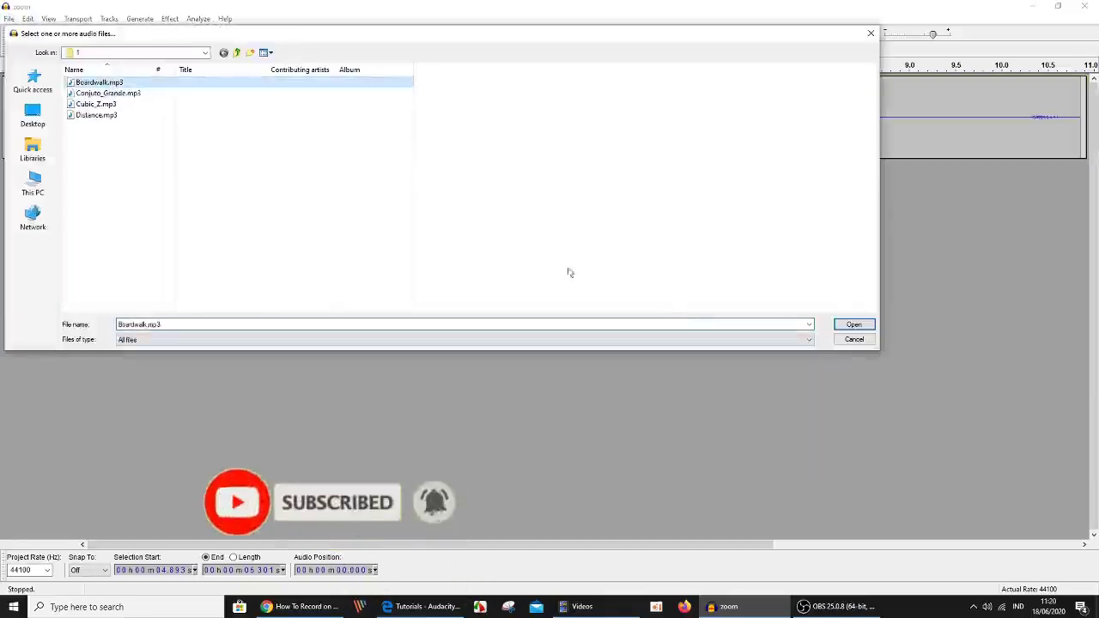
{"action": "left_click", "coordinate": [850, 324]}
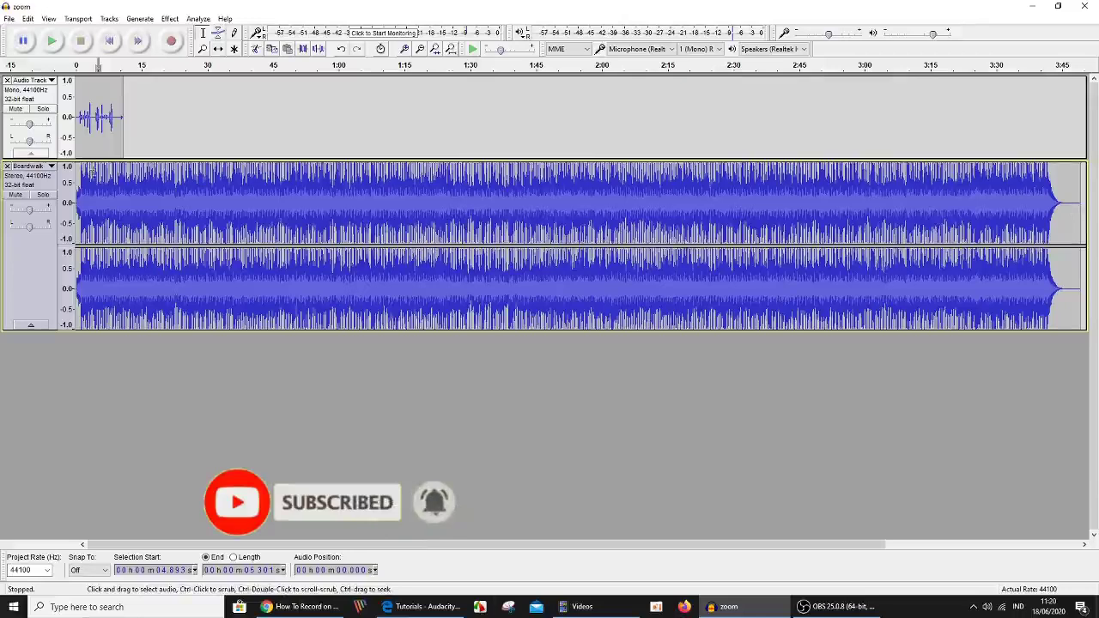
- Select about 6.79 s to 9.01 s in the recorded voice track, magnify it with Fit Selection, and restore the full view with Fit Project
{"action": "double_click", "coordinate": [107, 121]}
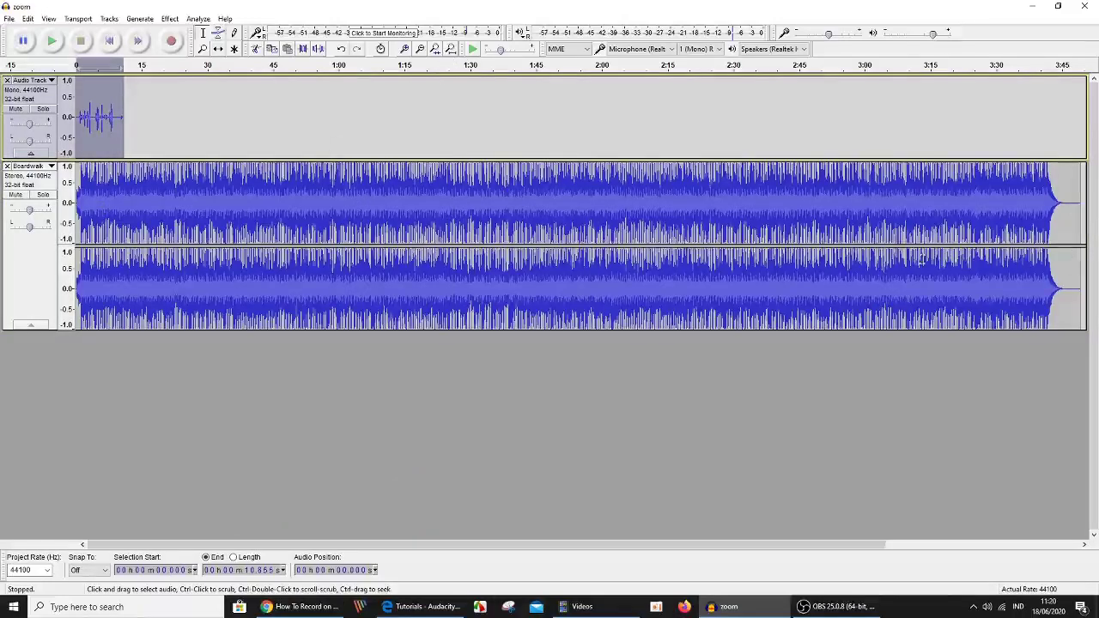
{"action": "left_click_drag", "start_coordinate": [105, 120], "coordinate": [115, 120]}
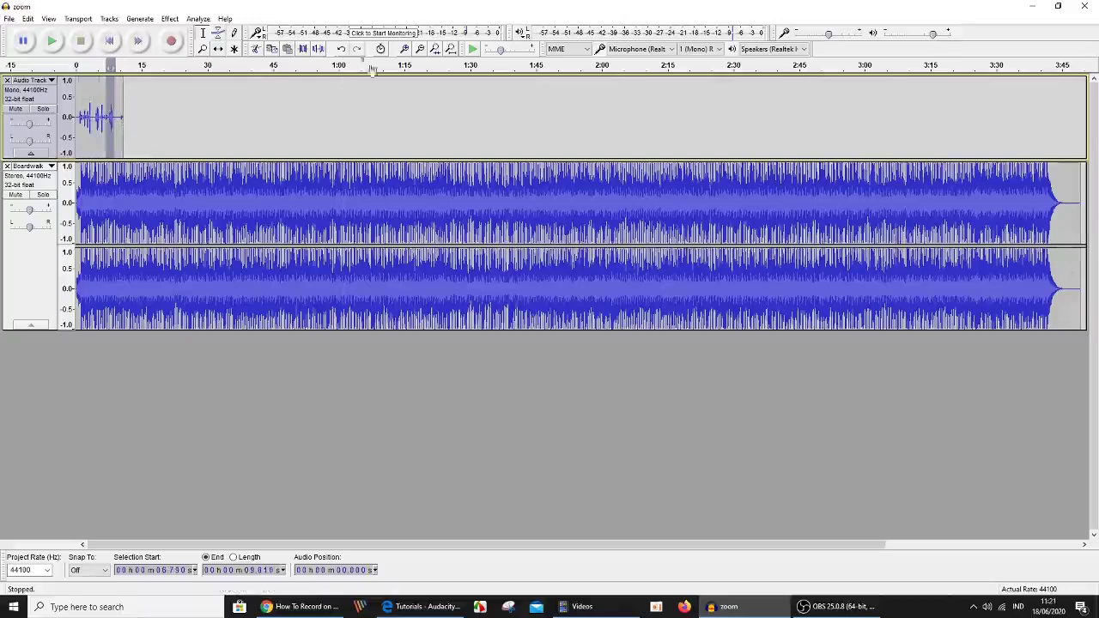
{"action": "left_click", "coordinate": [435, 49]}
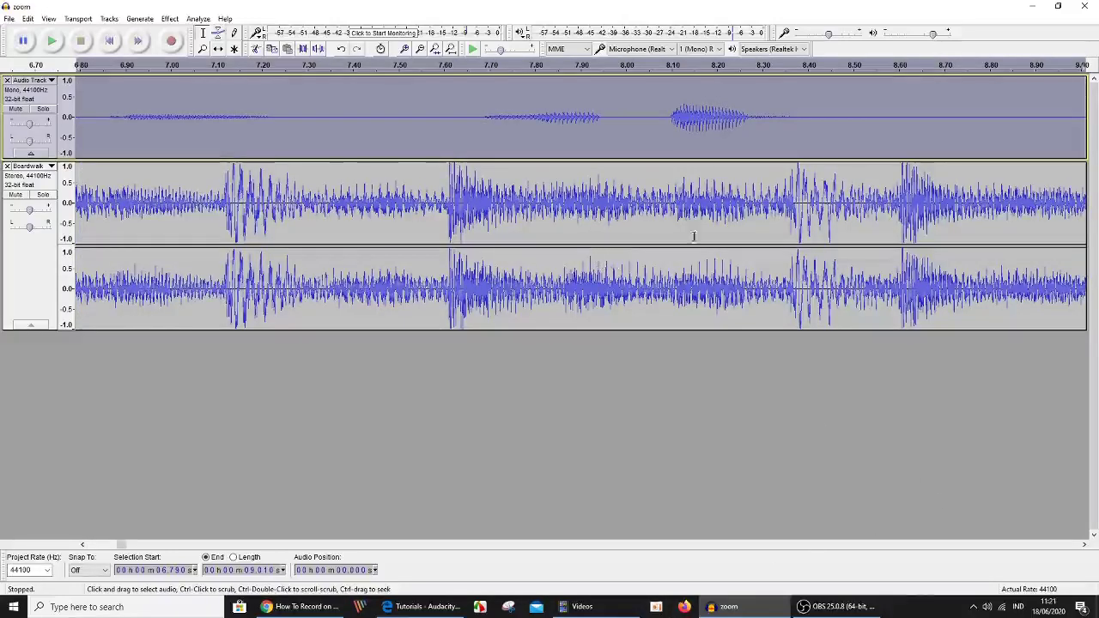
{"action": "left_click", "coordinate": [451, 50]}
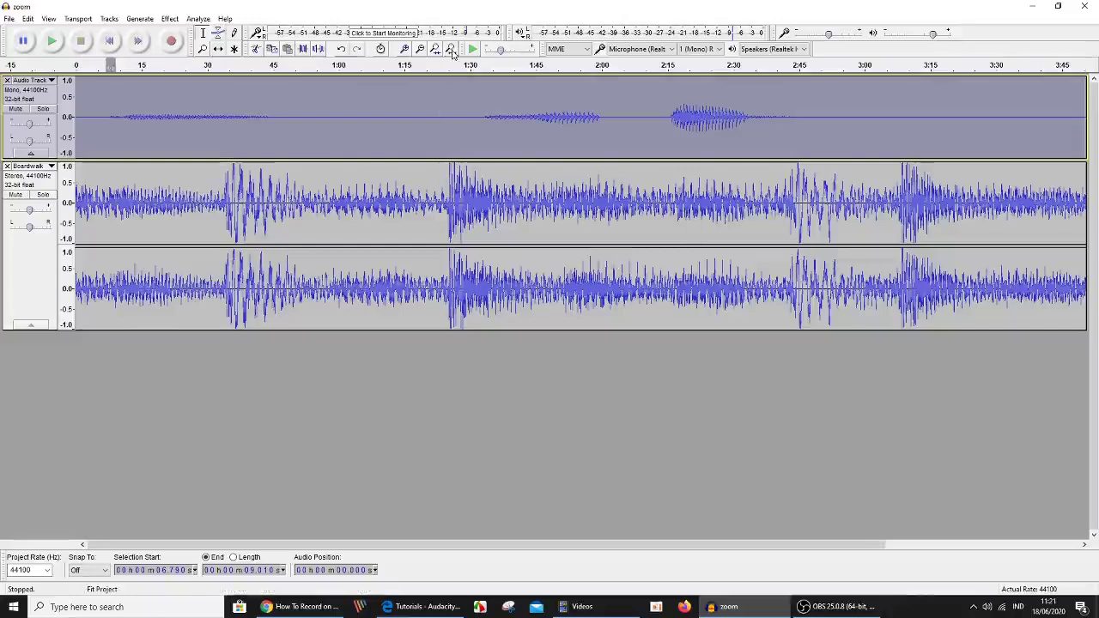
{"action": "key", "text": "ctrl+z"}
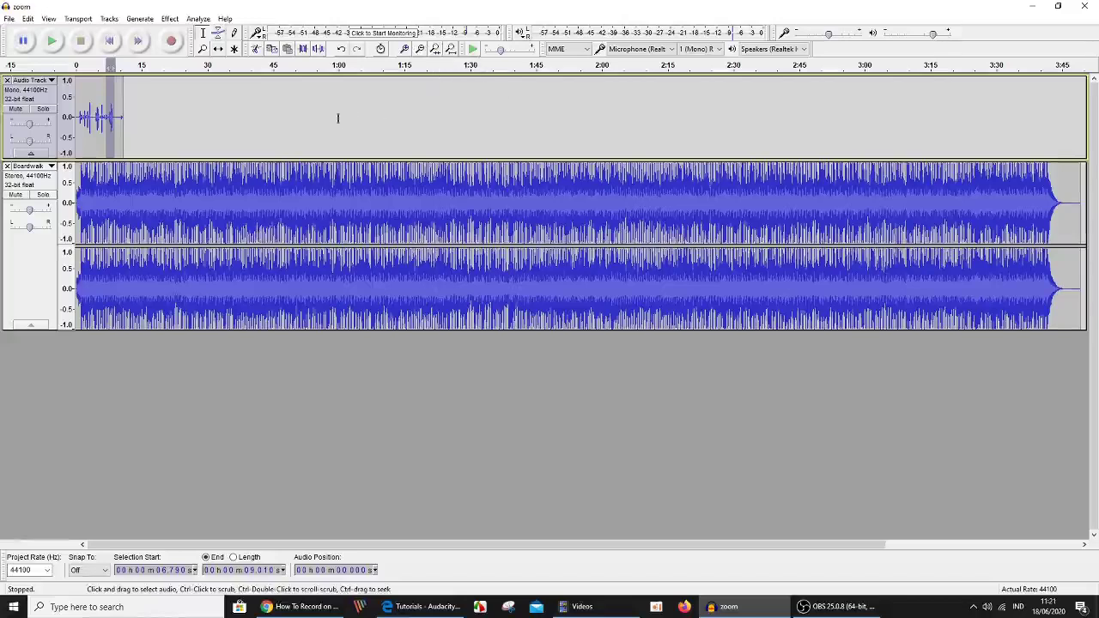
- Clear the selection and remove the Boardwalk track from the project
{"action": "left_click", "coordinate": [49, 18]}
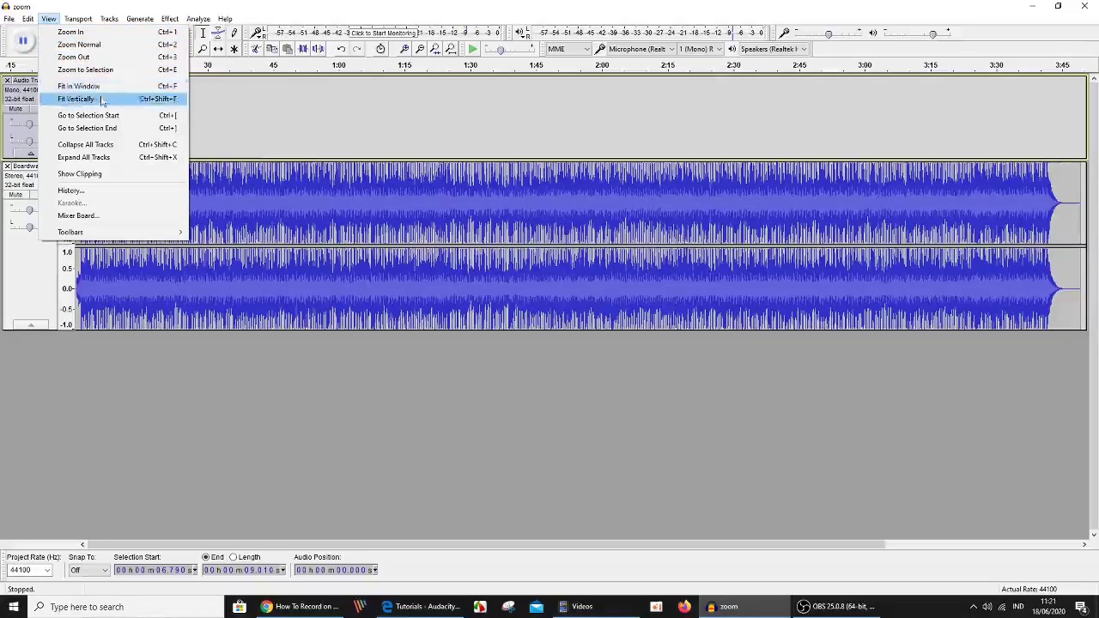
{"action": "left_click", "coordinate": [299, 117]}
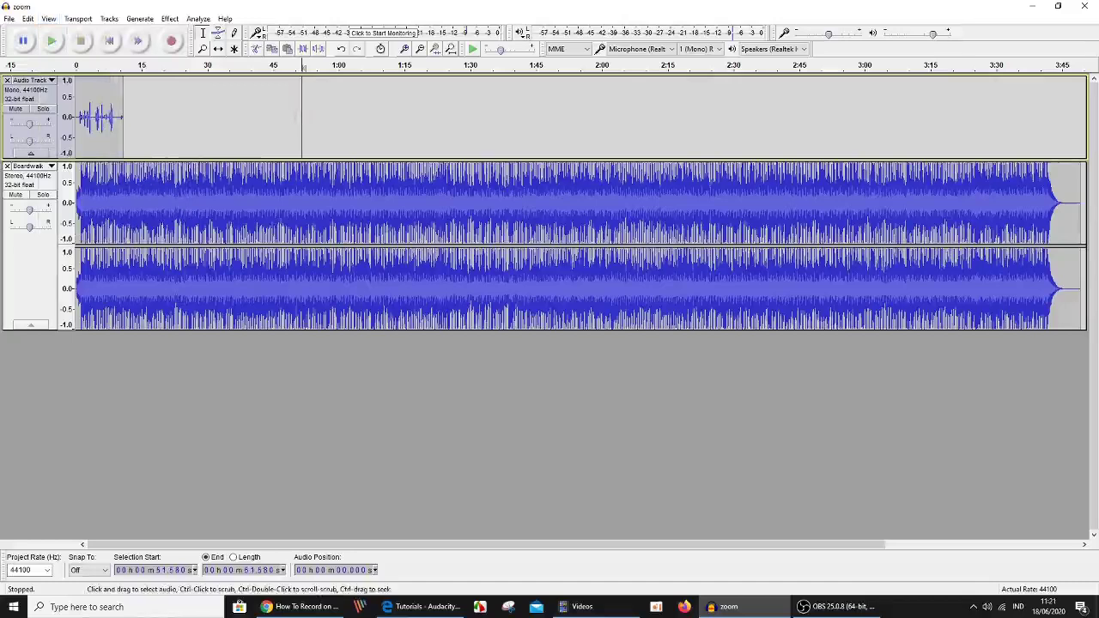
{"action": "left_click", "coordinate": [6, 166]}
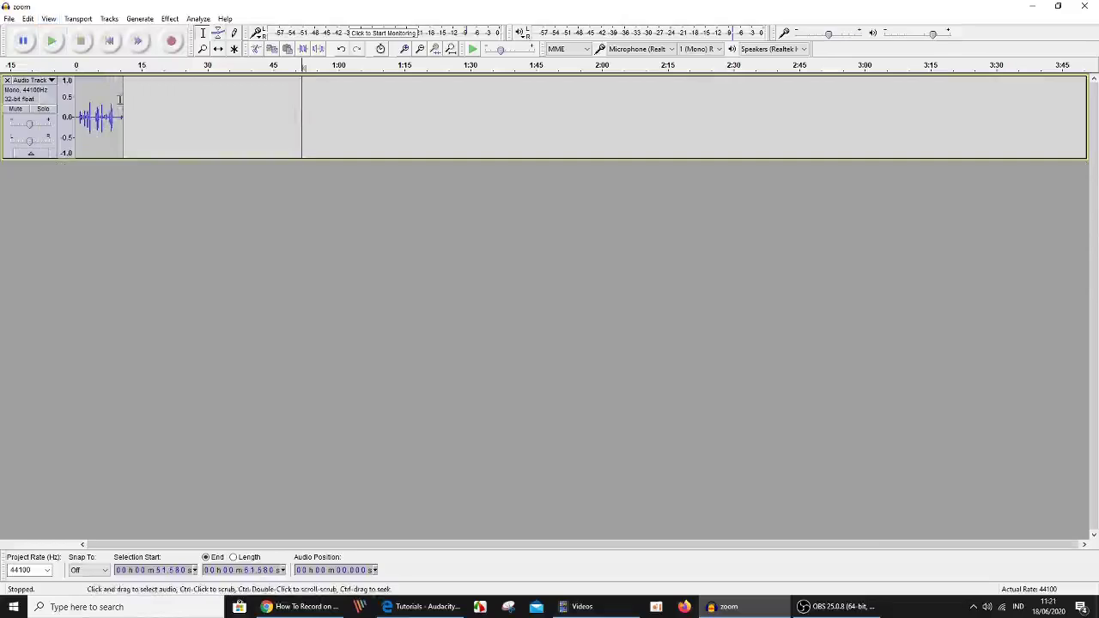
- Magnify the remaining voice track with the Zoom tool and bring its start at 0.0 s back into view
{"action": "left_click", "coordinate": [203, 51]}
{"action": "left_click", "coordinate": [89, 101]}
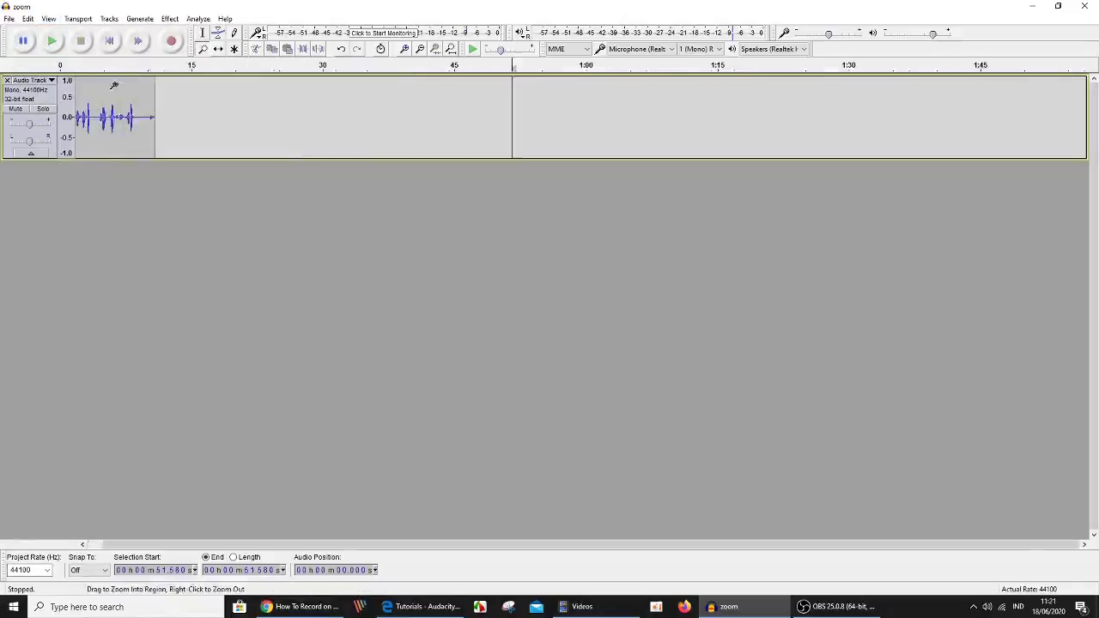
{"action": "left_click", "coordinate": [113, 86]}
{"action": "left_click", "coordinate": [113, 86]}
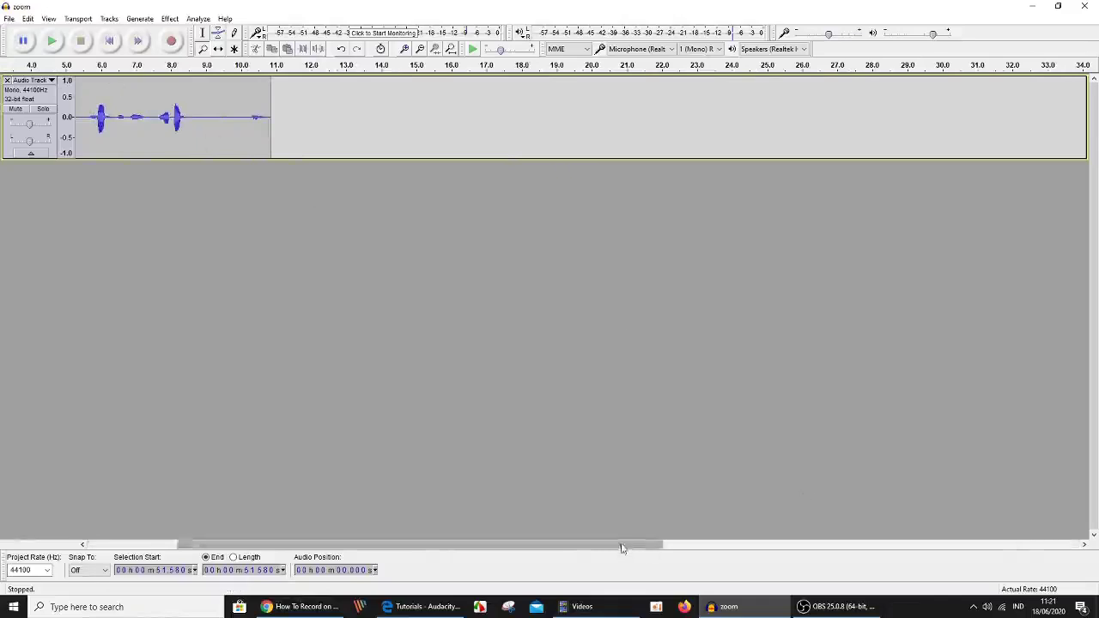
{"action": "left_click_drag", "start_coordinate": [622, 547], "coordinate": [533, 548]}
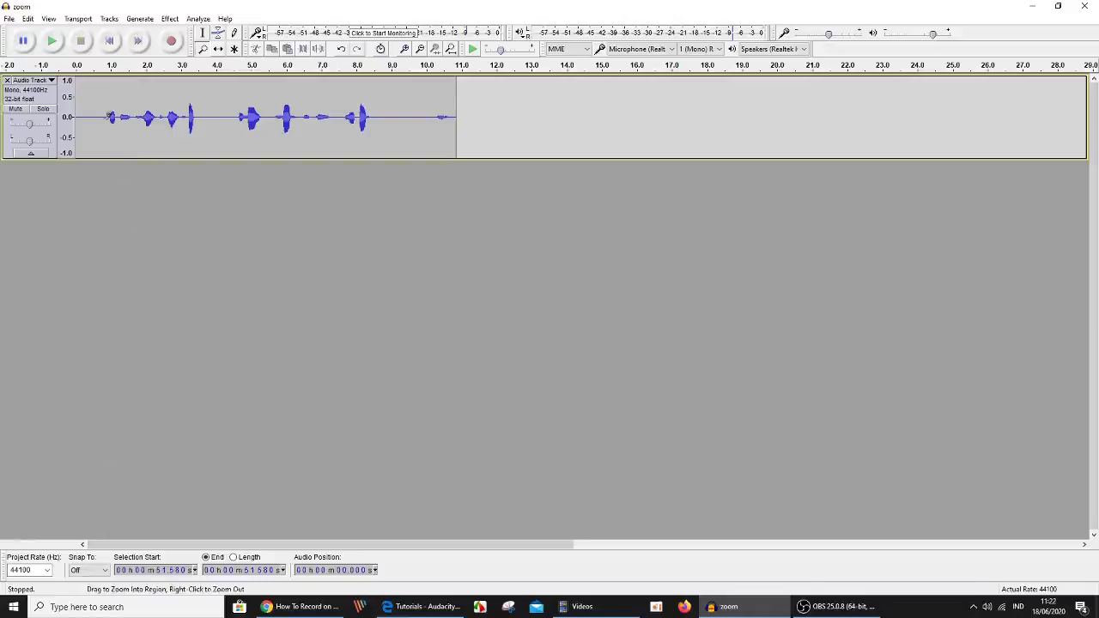
- Duplicate the voice track repeatedly until the project holds eight identical tracks
{"action": "left_click", "coordinate": [29, 19]}
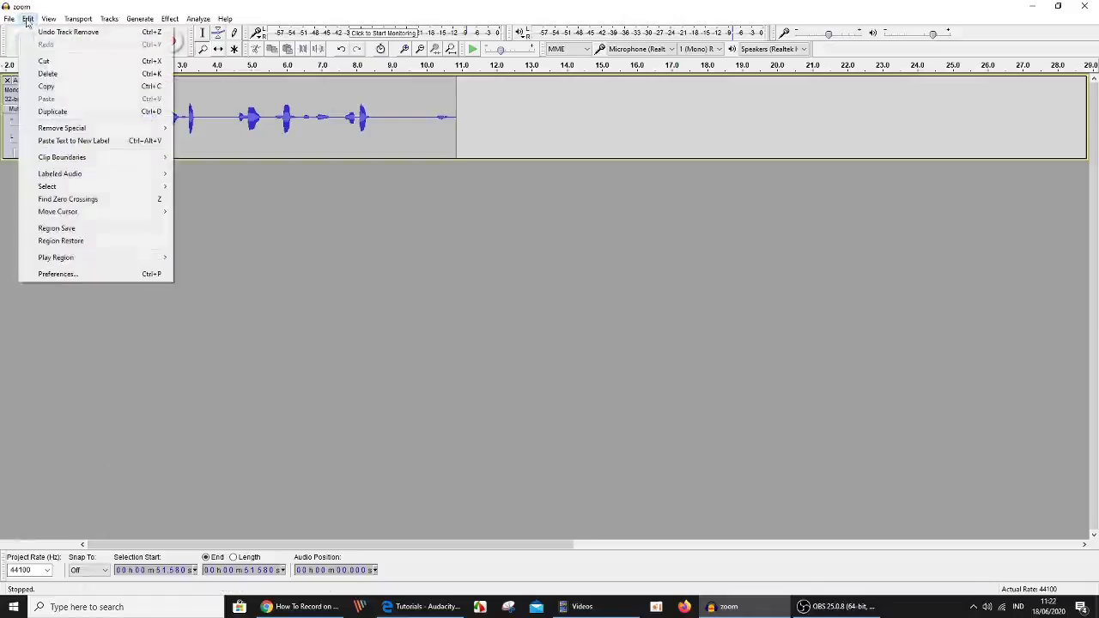
{"action": "left_click", "coordinate": [52, 110]}
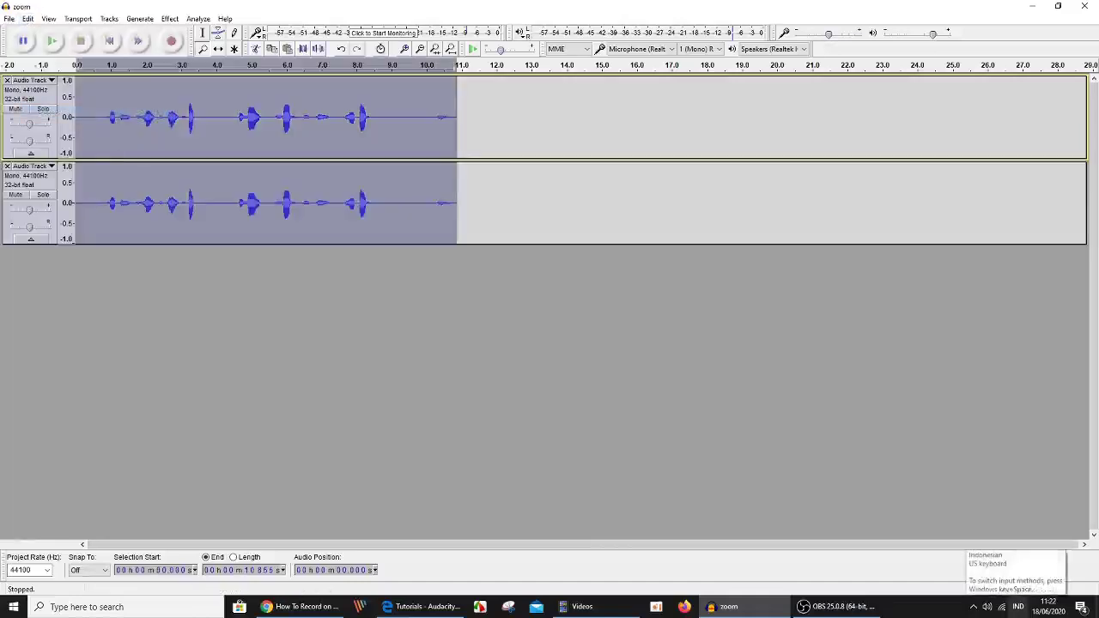
{"action": "key", "text": "ctrl+d"}
{"action": "key", "text": "ctrl+d"}
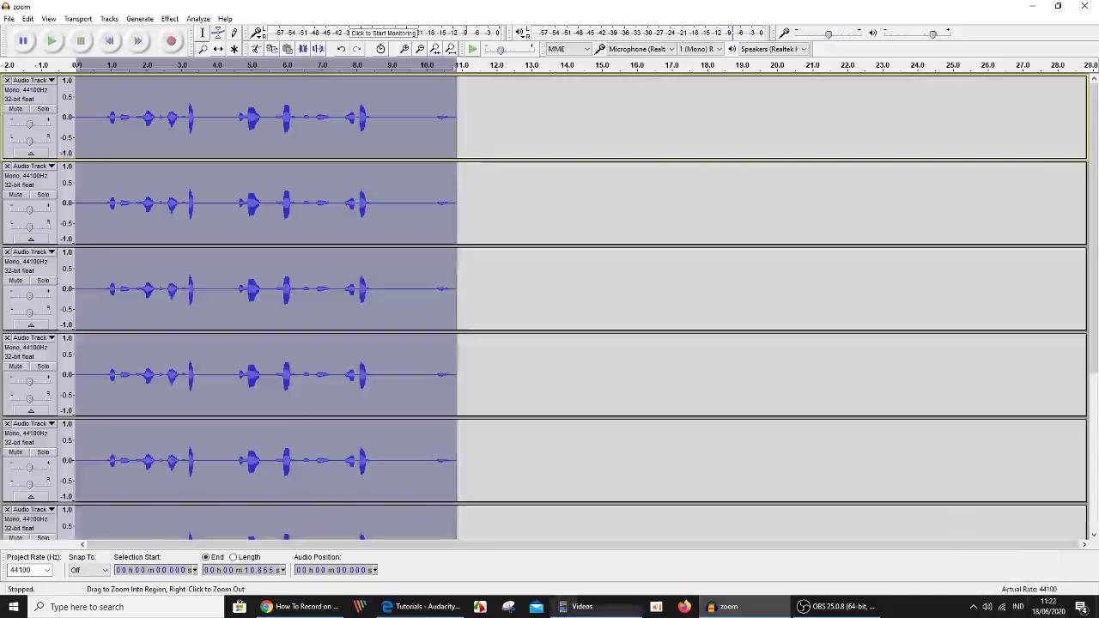
{"action": "left_click_drag", "start_coordinate": [1094, 347], "coordinate": [1097, 274]}
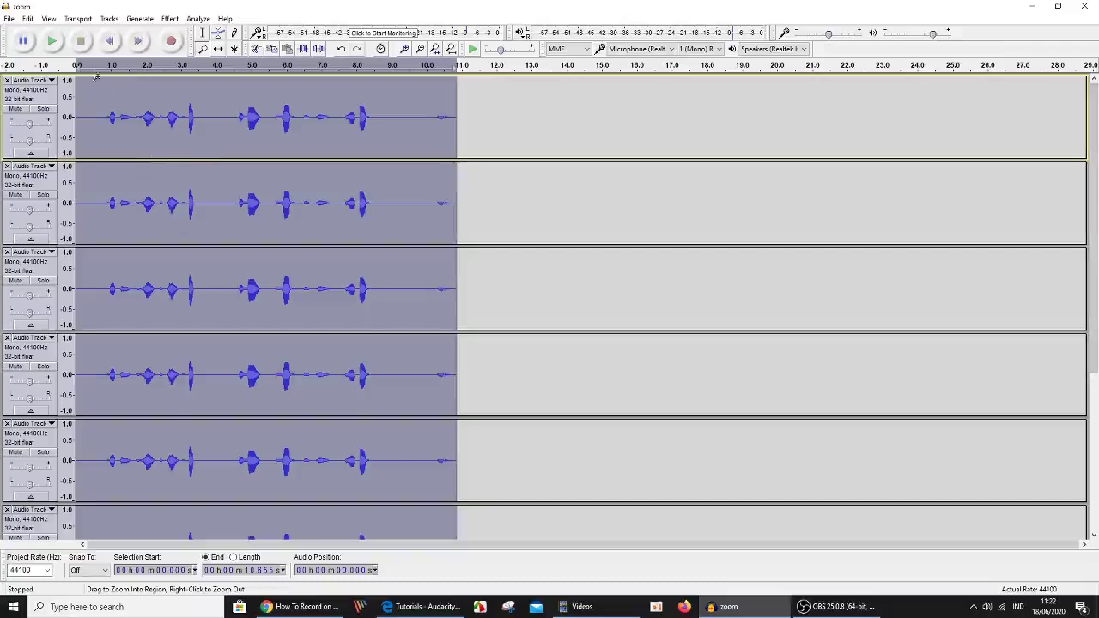
- Fit all eight tracks to the window height with Fit Vertically and to its width with Fit Project
{"action": "left_click", "coordinate": [50, 19]}
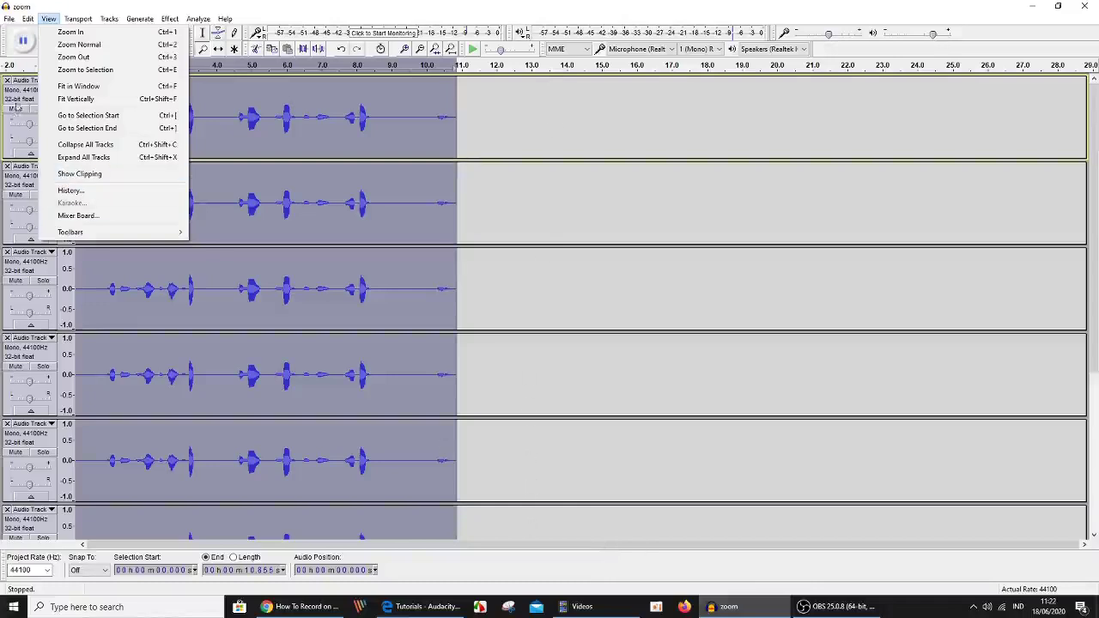
{"action": "left_click", "coordinate": [74, 100]}
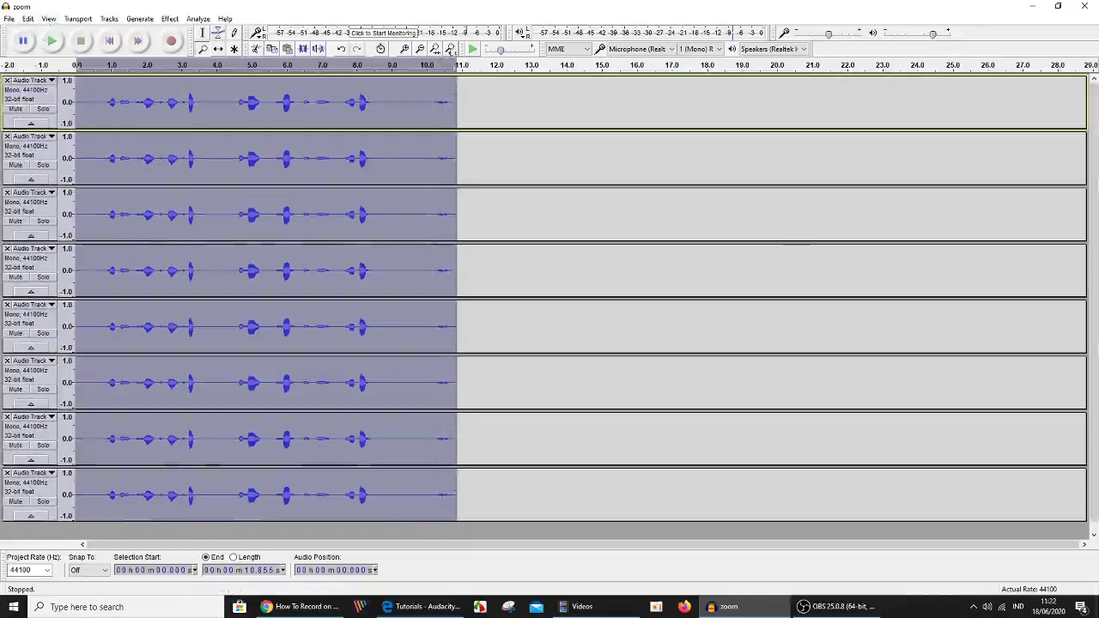
{"action": "left_click", "coordinate": [451, 49]}
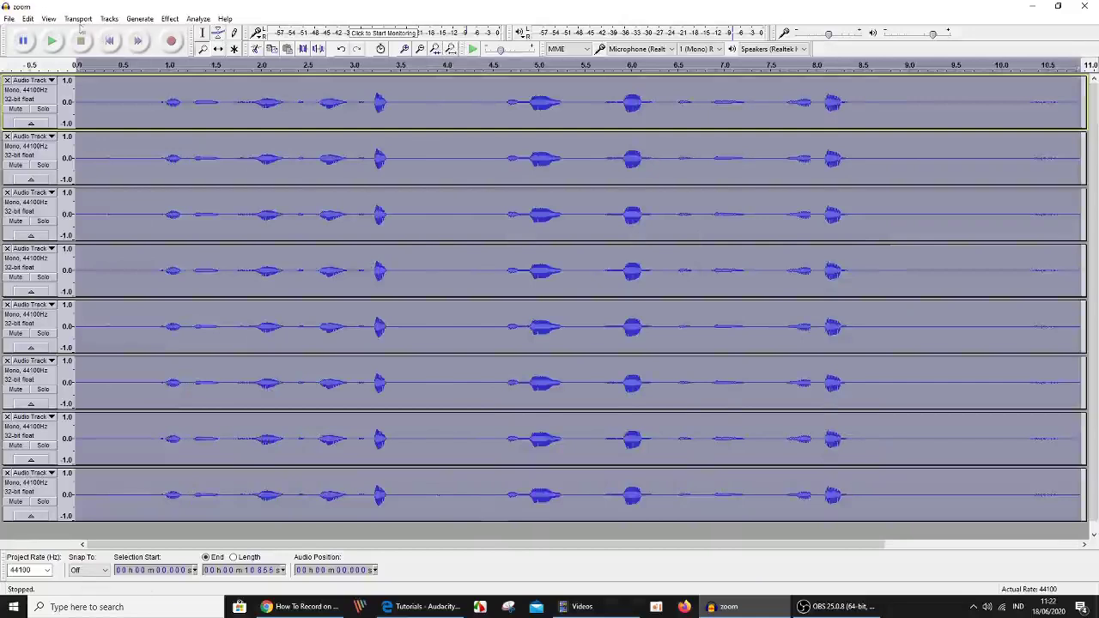
- Use Fit in Window on the eight tracks, zoom out to a timeline of about 44 s with the Zoom tool, and fit them again
{"action": "left_click", "coordinate": [49, 21]}
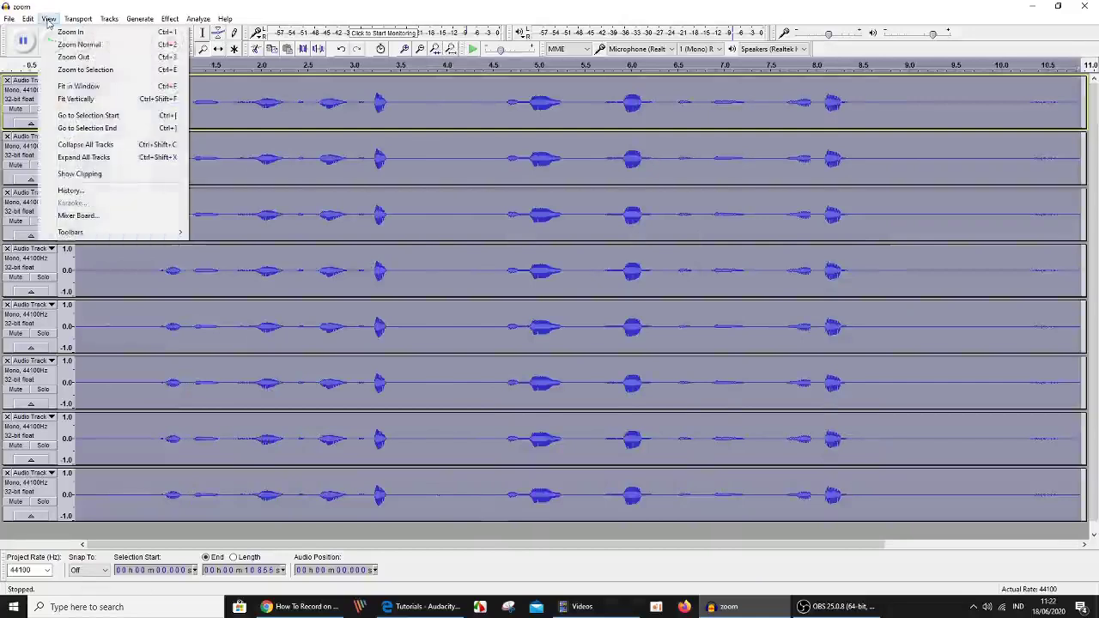
{"action": "left_click", "coordinate": [110, 89]}
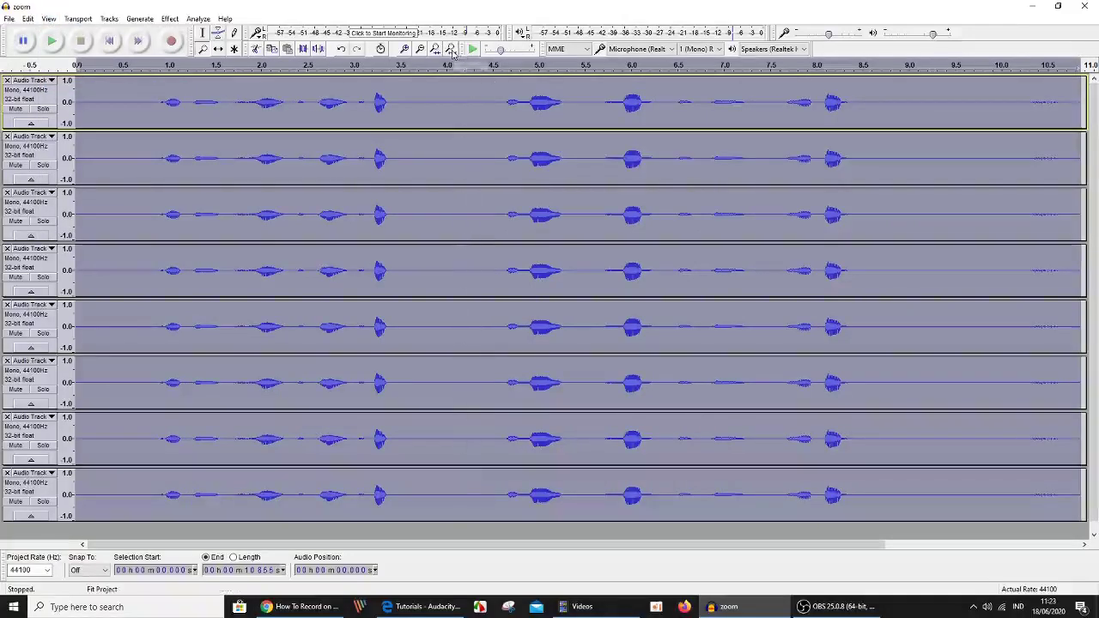
{"action": "right_click", "coordinate": [425, 139]}
{"action": "right_click", "coordinate": [425, 139]}
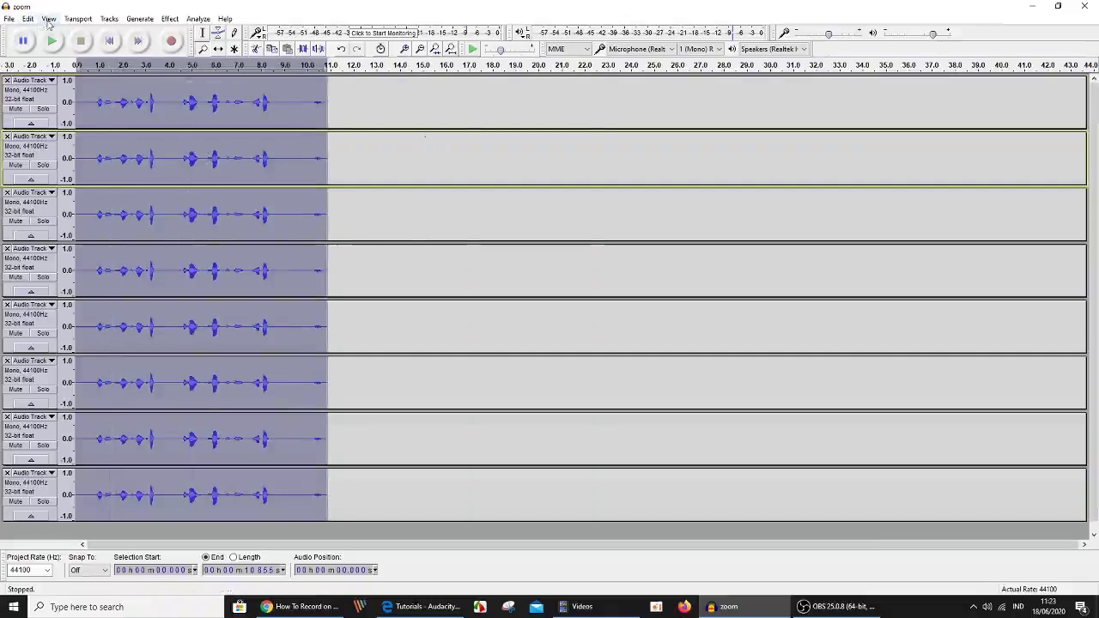
{"action": "left_click", "coordinate": [48, 19]}
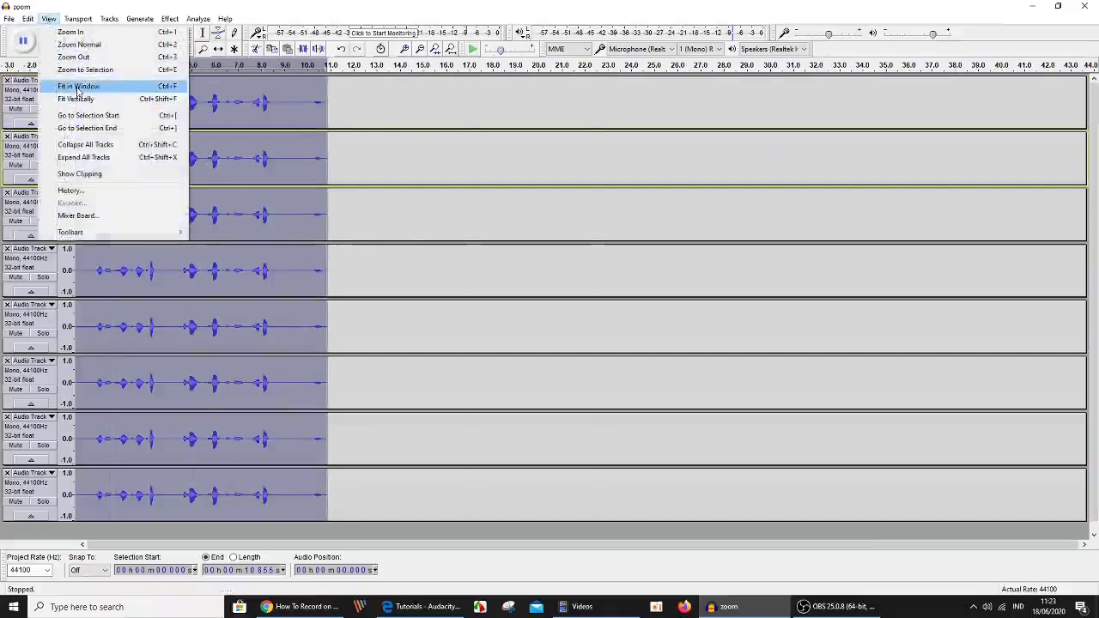
{"action": "left_click", "coordinate": [119, 90]}
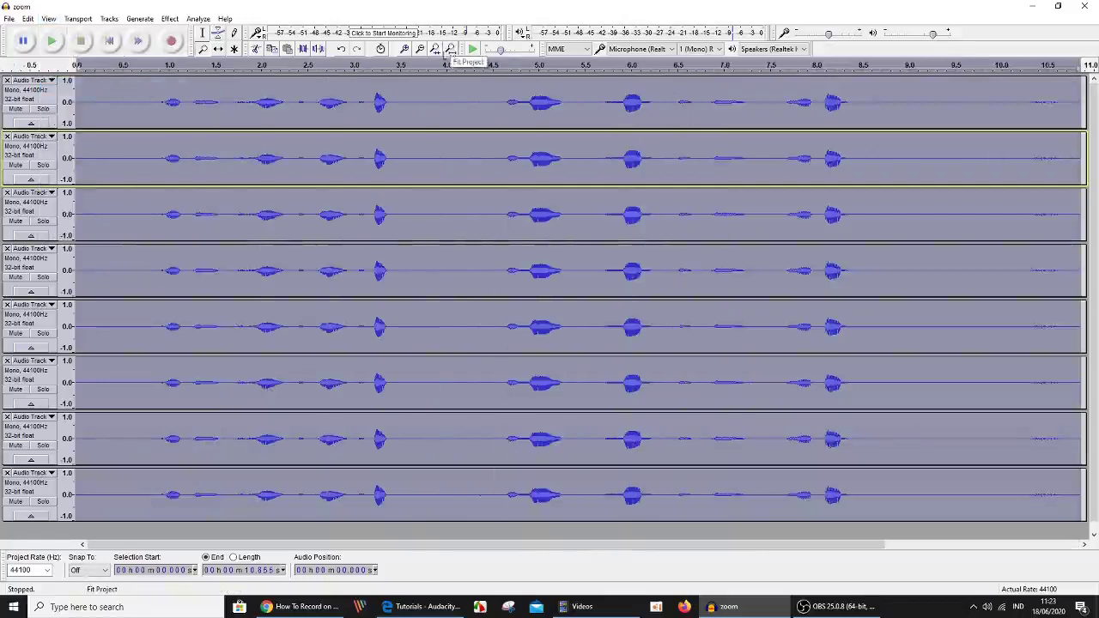
{"action": "left_click", "coordinate": [49, 19]}
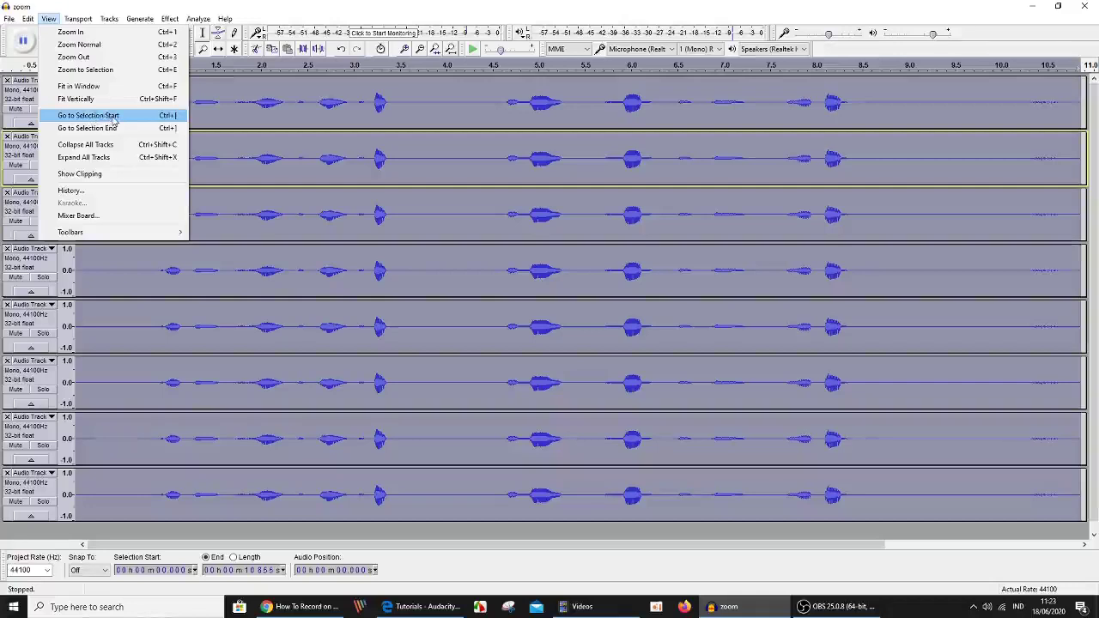
{"action": "left_click", "coordinate": [281, 548]}
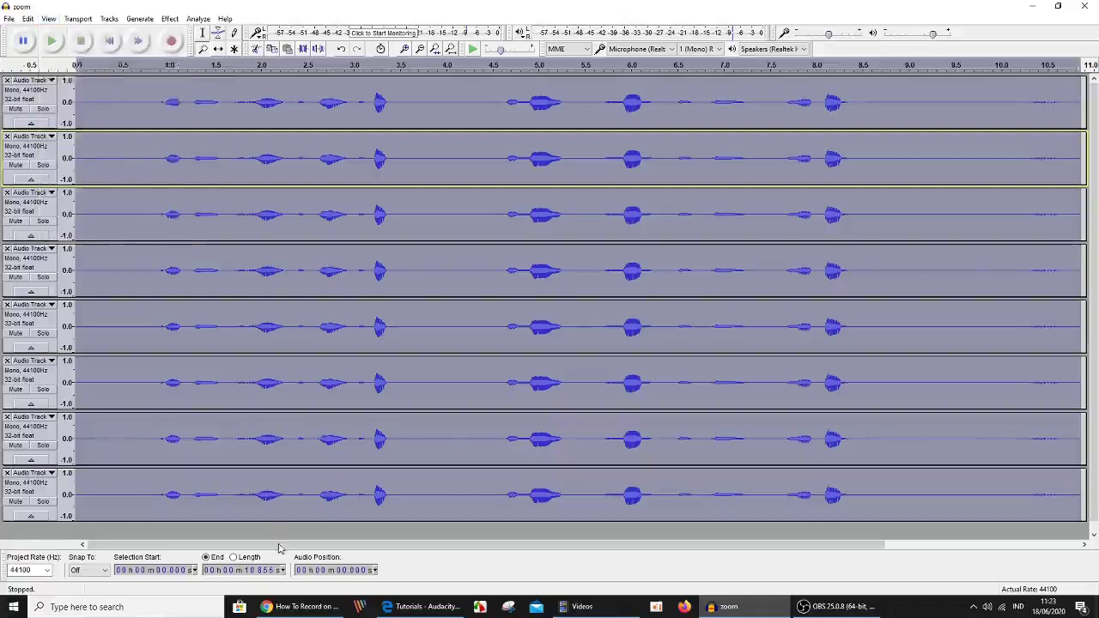
- Scroll the eight selected tracks along the timeline and return the view to the selection's beginning with Go to Selection Start
{"action": "left_click_drag", "start_coordinate": [284, 544], "coordinate": [403, 561]}
{"action": "left_click_drag", "start_coordinate": [258, 548], "coordinate": [138, 539]}
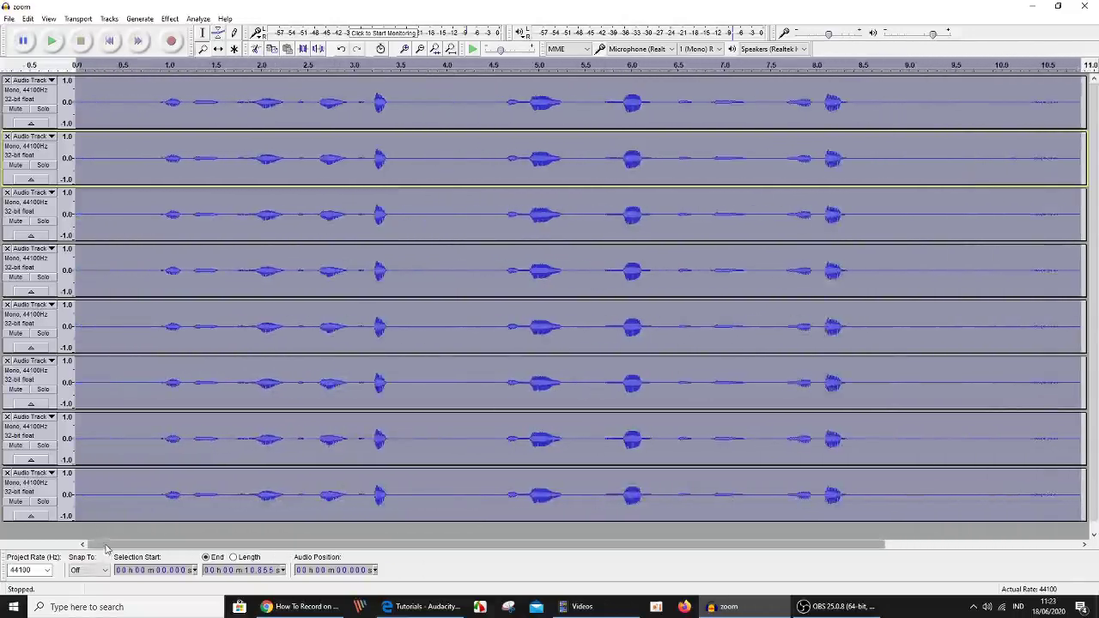
{"action": "left_click", "coordinate": [49, 18]}
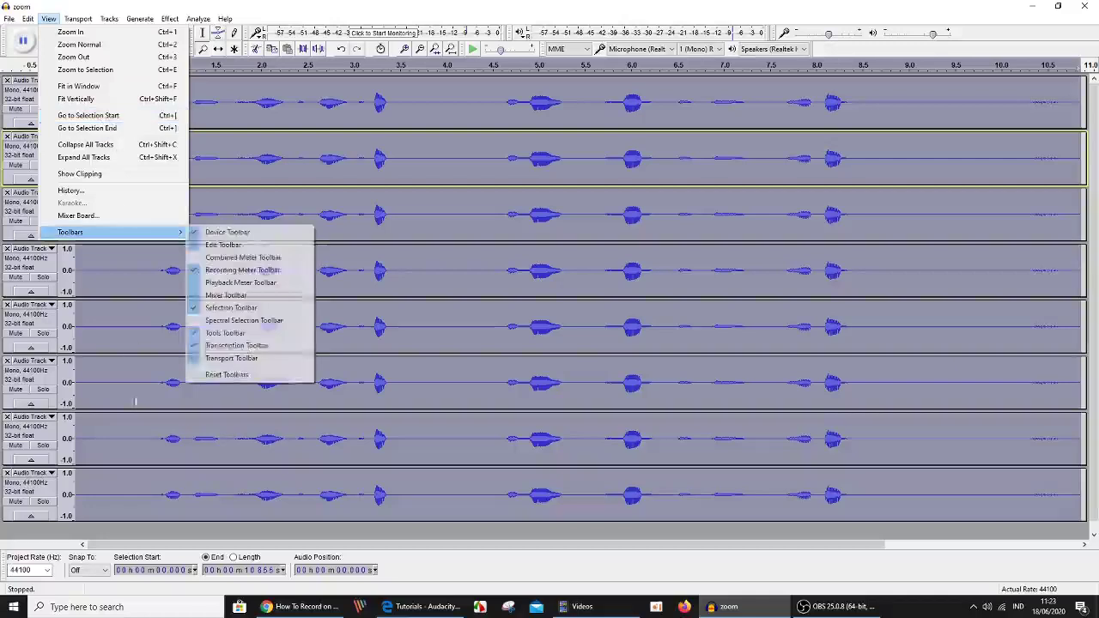
{"action": "left_click", "coordinate": [148, 542]}
{"action": "left_click_drag", "start_coordinate": [150, 545], "coordinate": [371, 549]}
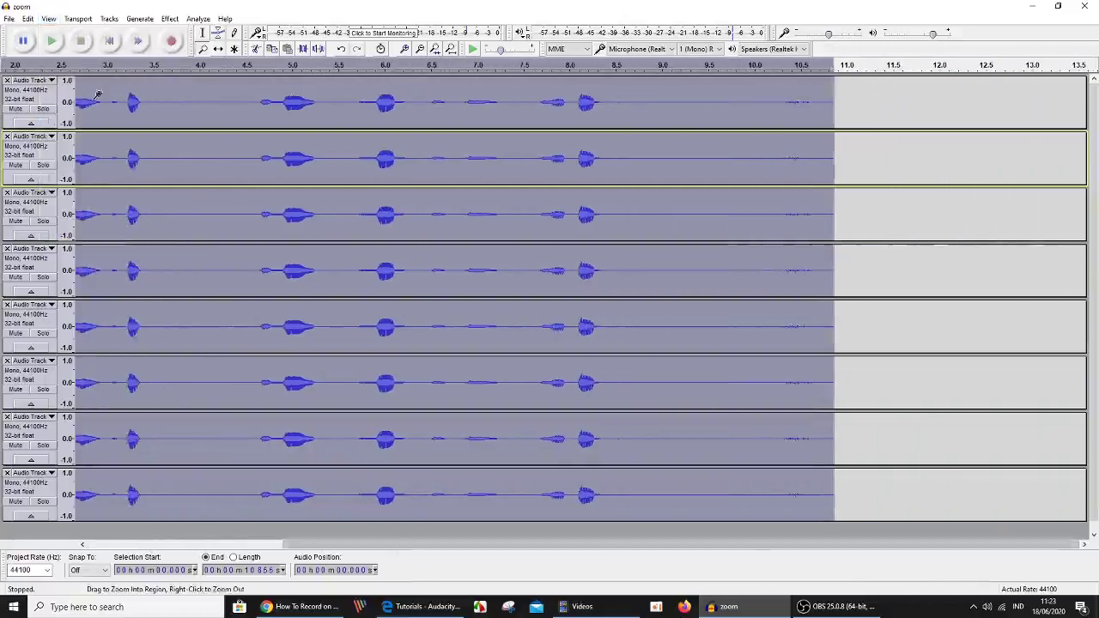
{"action": "left_click", "coordinate": [48, 18]}
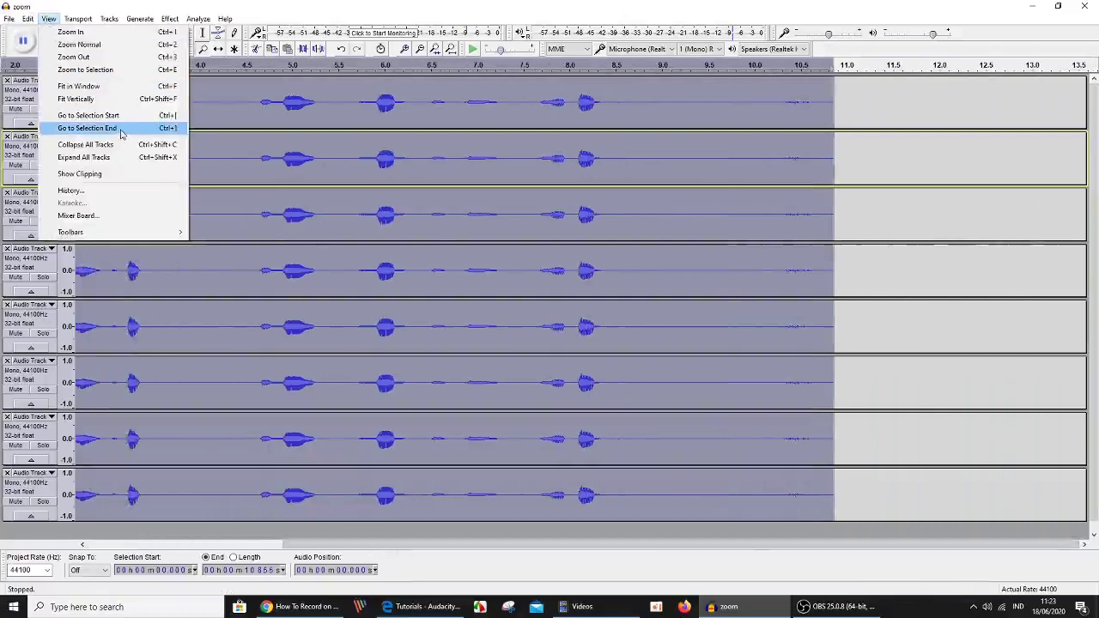
{"action": "left_click", "coordinate": [565, 549]}
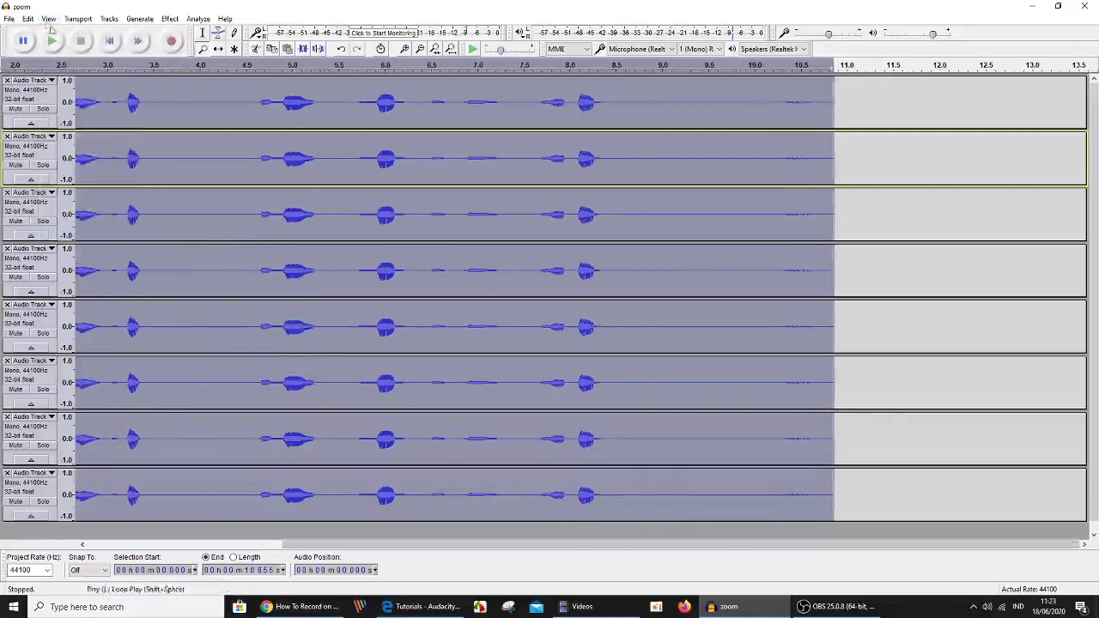
{"action": "left_click", "coordinate": [49, 19]}
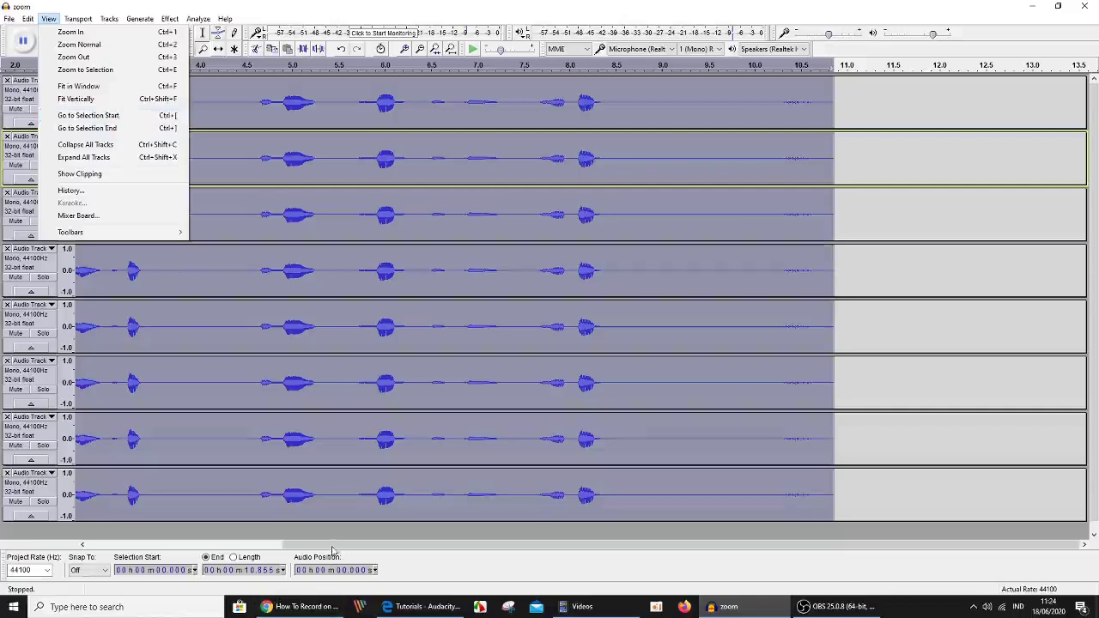
{"action": "left_click", "coordinate": [88, 115]}
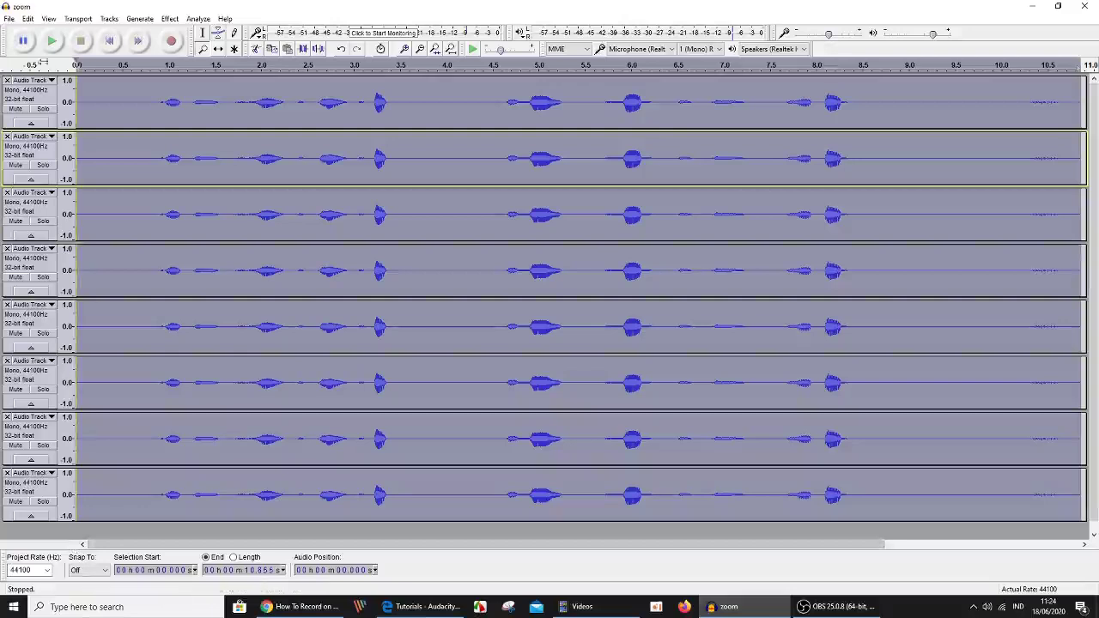
- Bring the end of the eight-track selection into view with Go to Selection End
{"action": "left_click", "coordinate": [49, 18]}
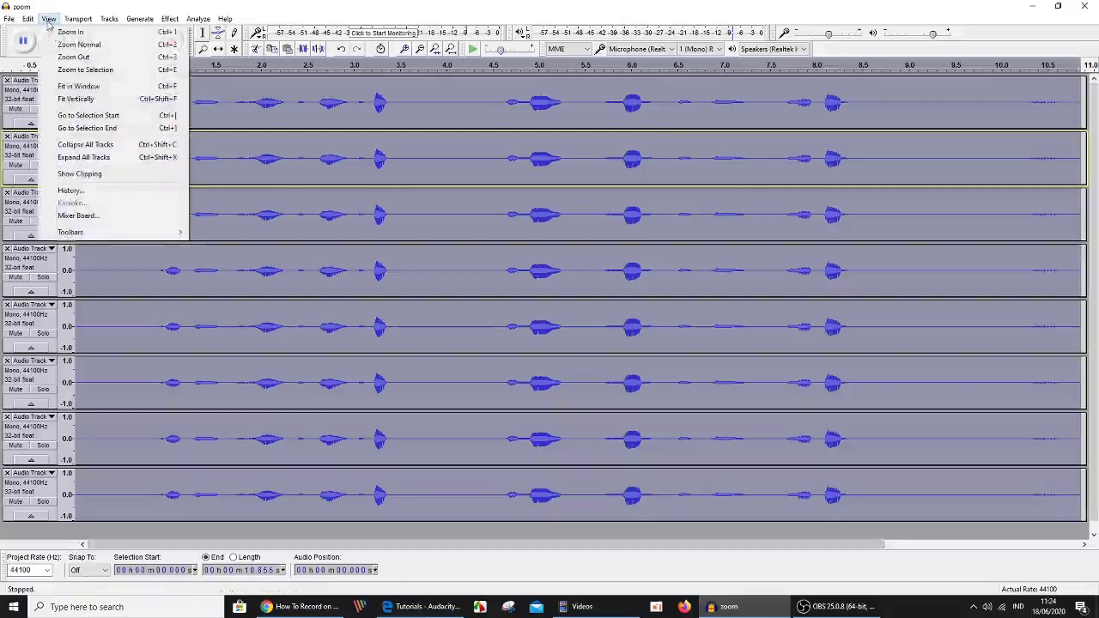
{"action": "left_click", "coordinate": [69, 129]}
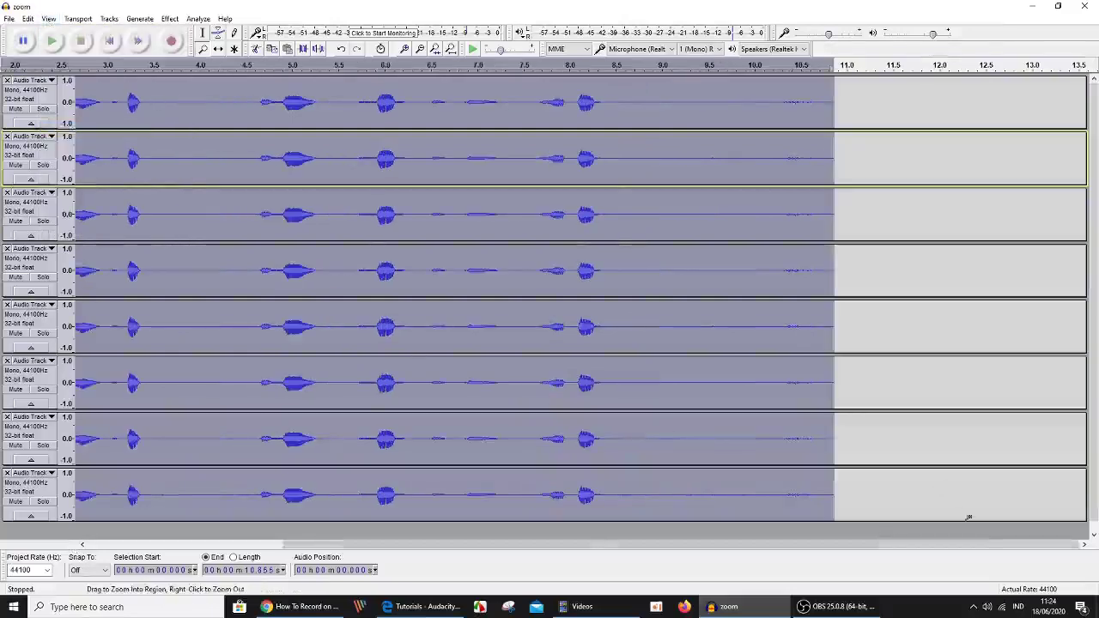
{"action": "left_click_drag", "start_coordinate": [1073, 548], "coordinate": [1051, 555]}
- Zoom out to a timeline of about 44 s with the Zoom tool and apply Go to Selection Start and Go to Selection End
{"action": "key", "text": "F4"}
{"action": "right_click", "coordinate": [524, 351]}
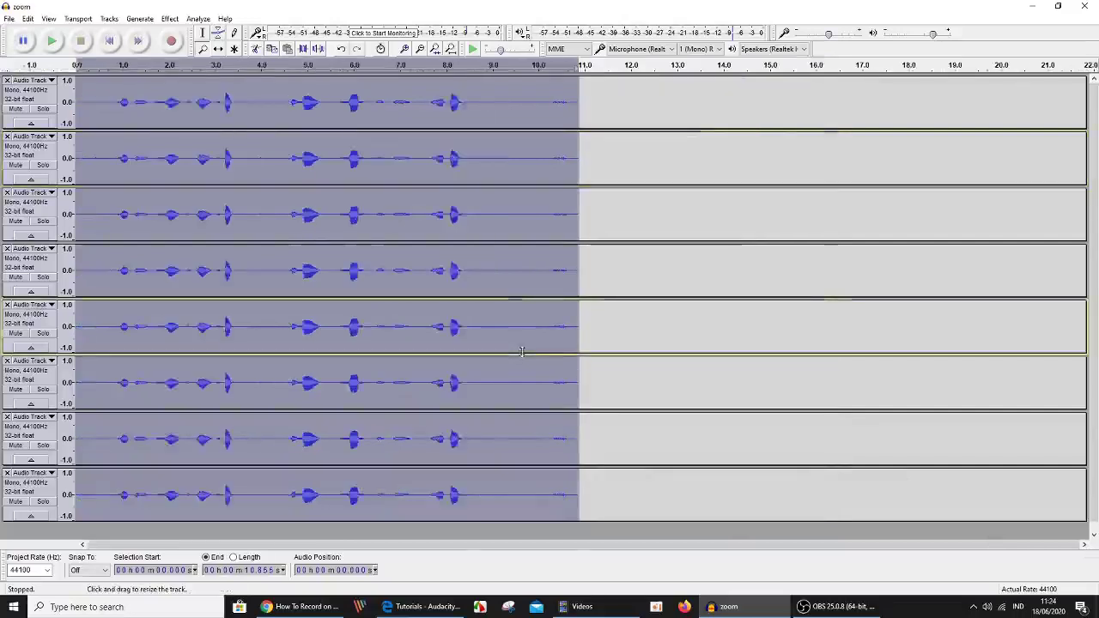
{"action": "right_click", "coordinate": [518, 351]}
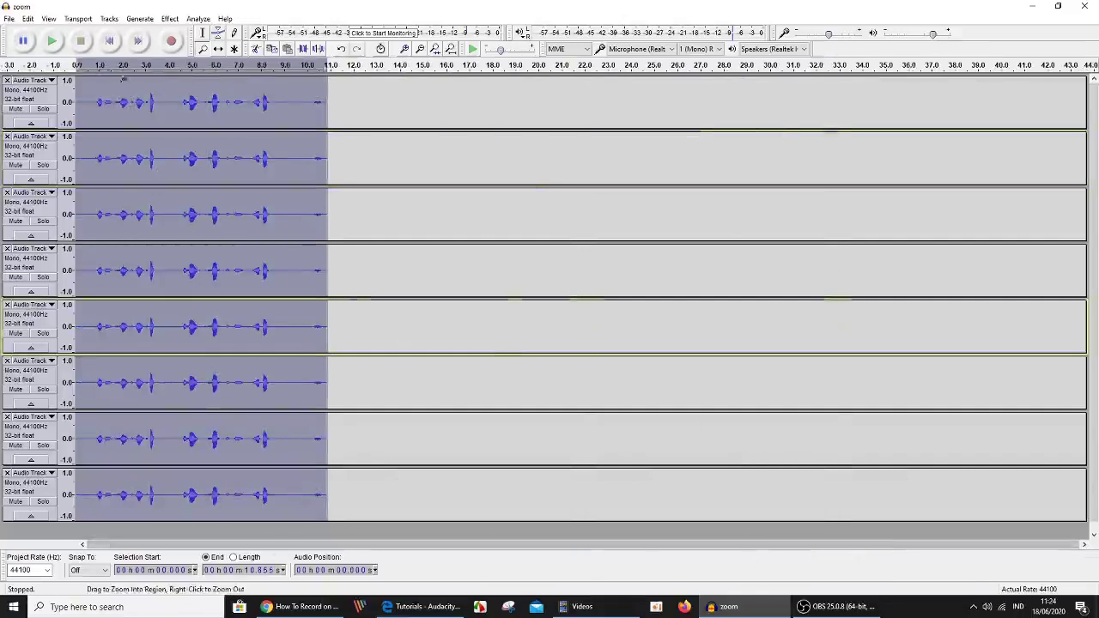
{"action": "left_click", "coordinate": [47, 18]}
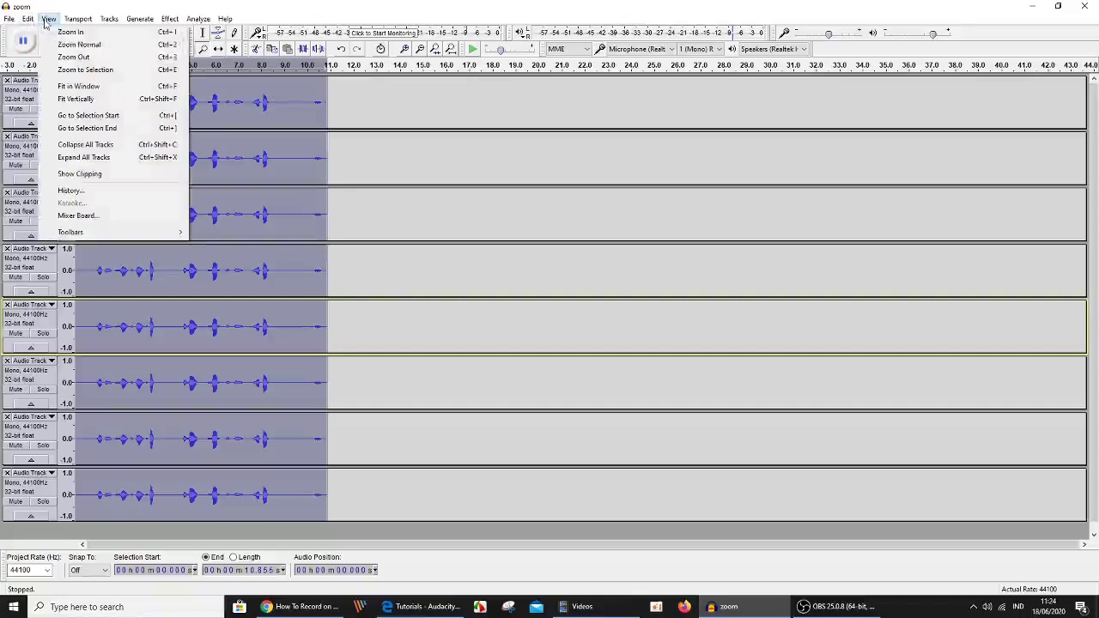
{"action": "left_click", "coordinate": [98, 118]}
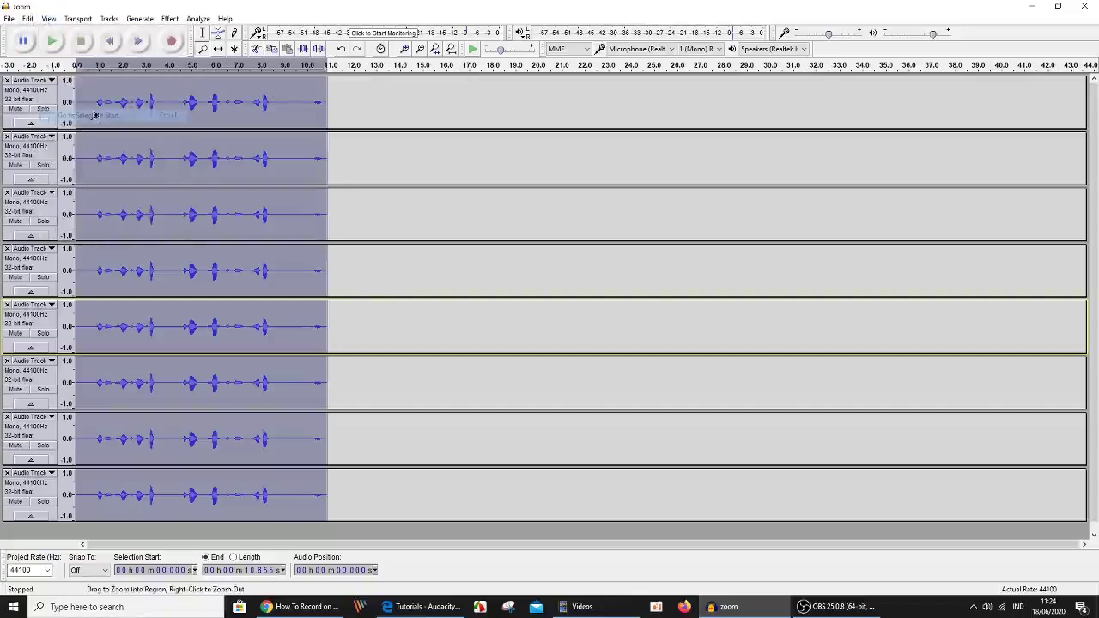
{"action": "left_click", "coordinate": [52, 20]}
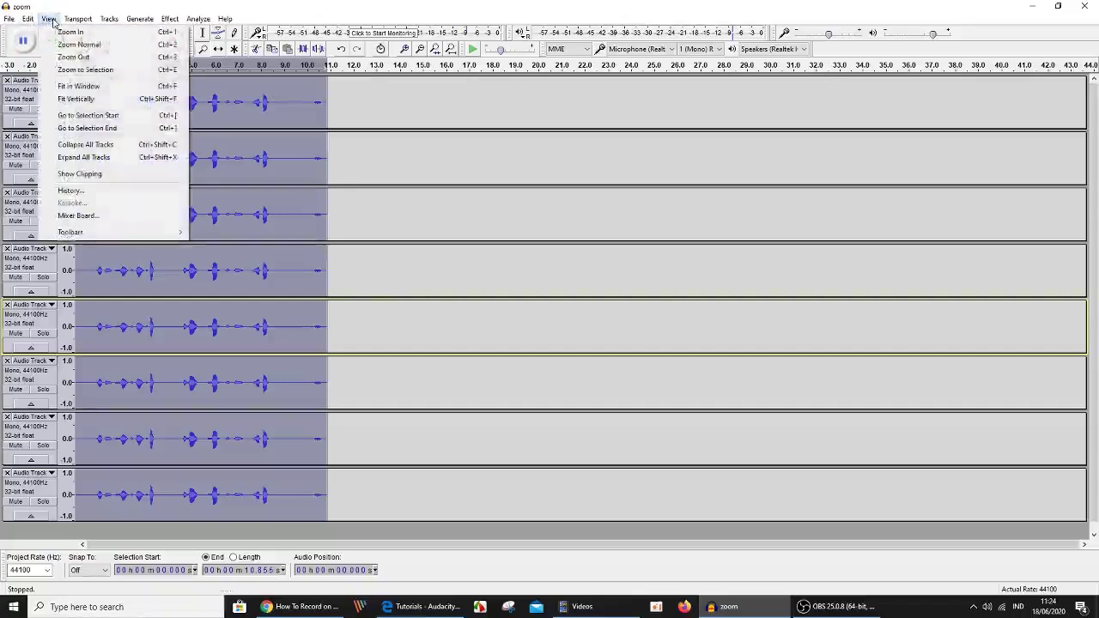
{"action": "left_click", "coordinate": [90, 128]}
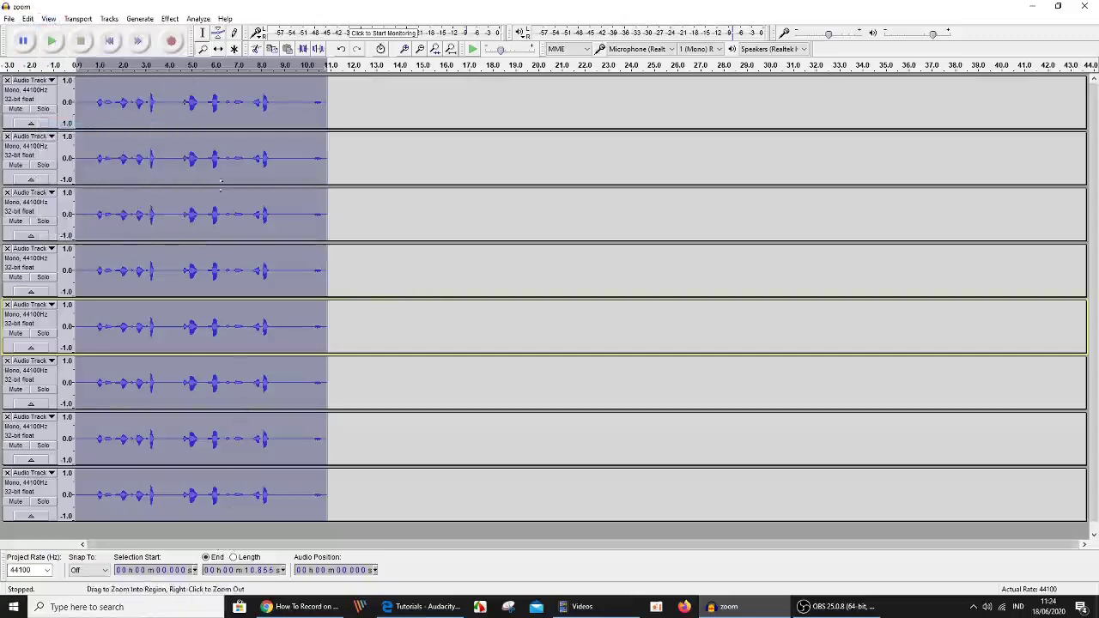
- Magnify the tracks around 6.5 s with the Zoom tool and jump to the beginning with Go to Selection Start
{"action": "left_click_drag", "start_coordinate": [213, 158], "coordinate": [250, 158]}
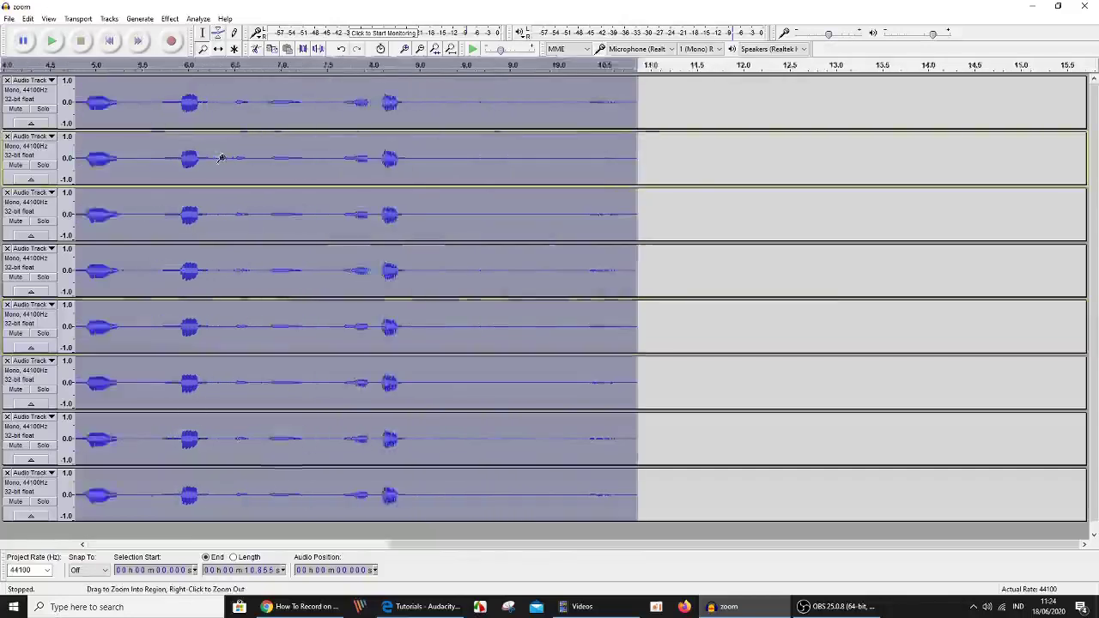
{"action": "left_click", "coordinate": [223, 158]}
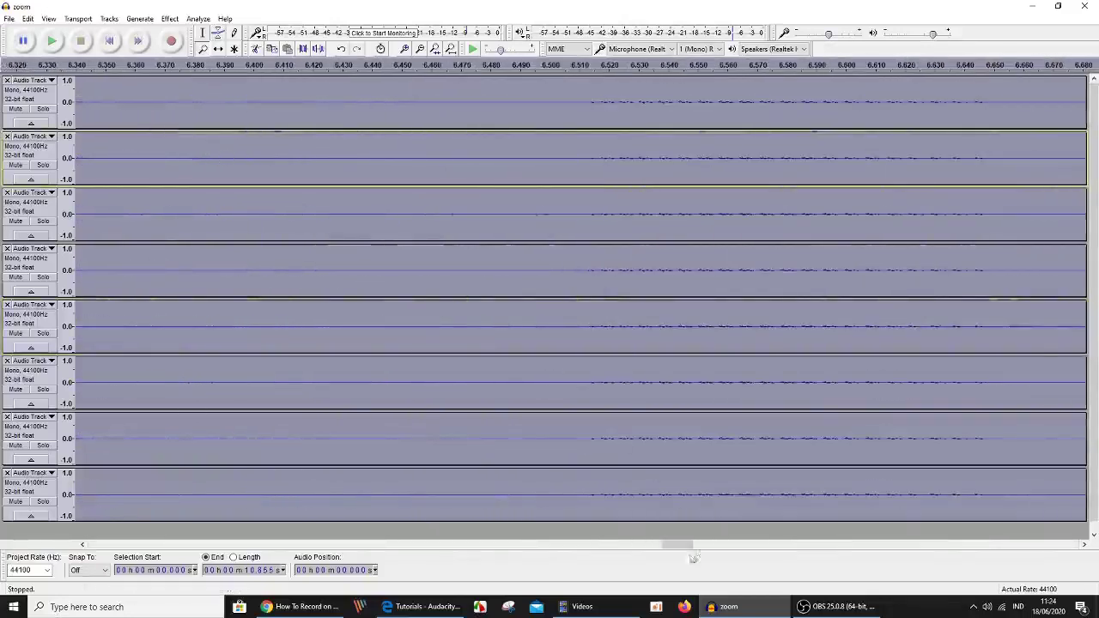
{"action": "left_click_drag", "start_coordinate": [669, 546], "coordinate": [697, 548]}
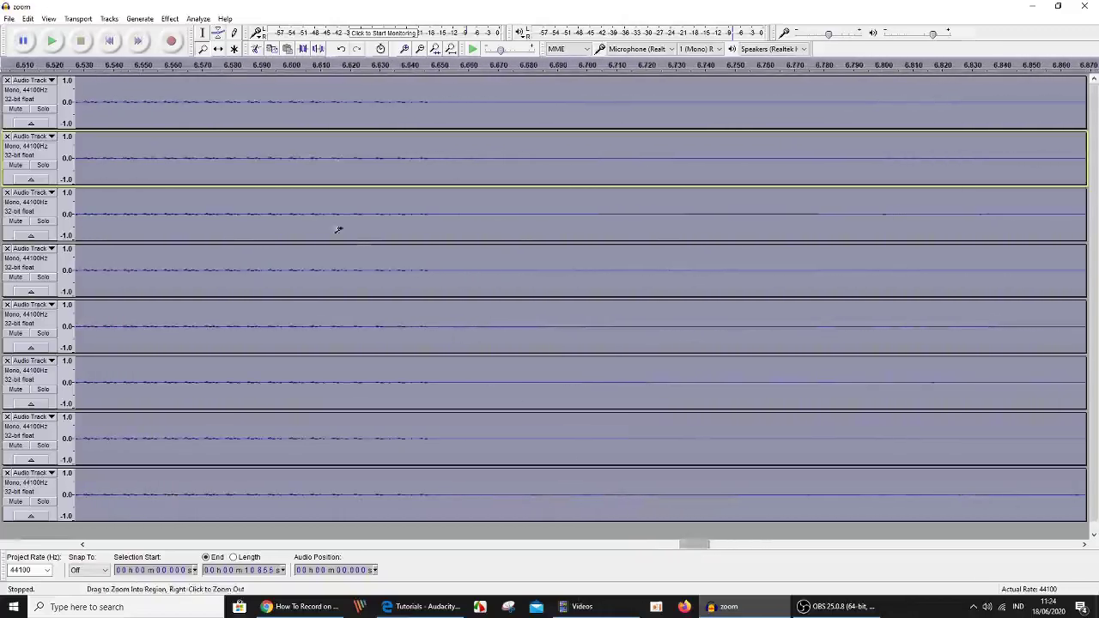
{"action": "left_click", "coordinate": [49, 19]}
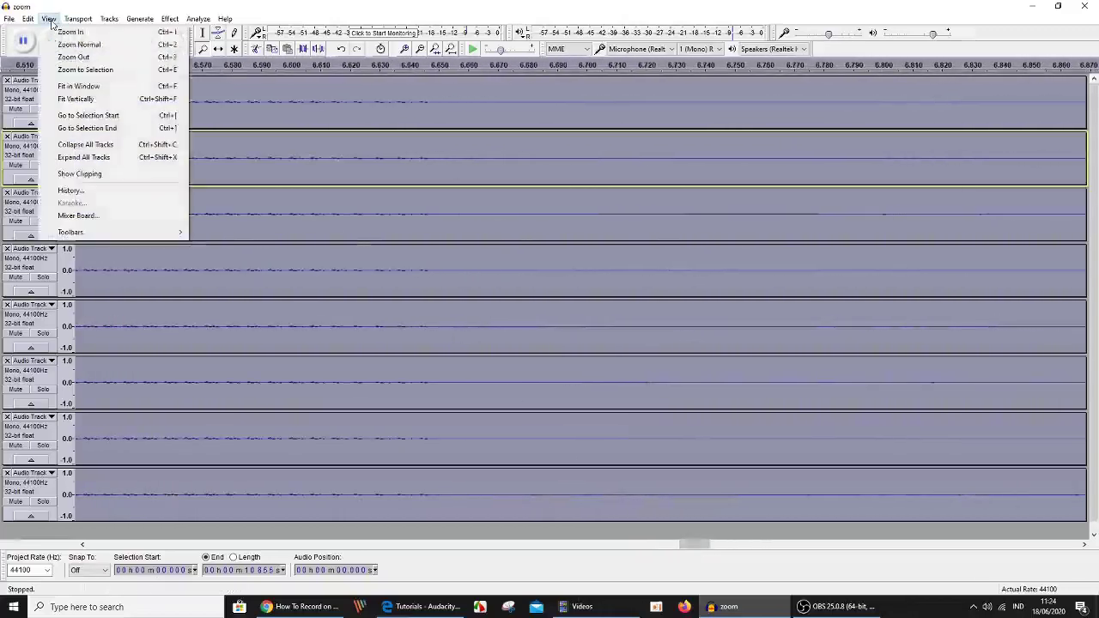
{"action": "left_click", "coordinate": [92, 116]}
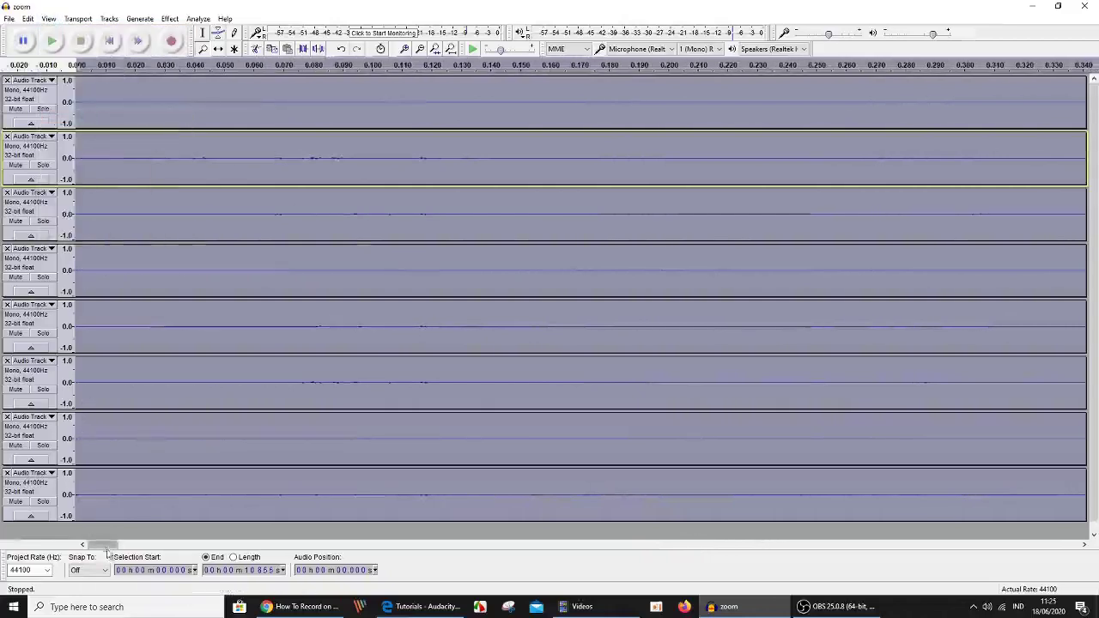
{"action": "left_click_drag", "start_coordinate": [110, 545], "coordinate": [103, 544]}
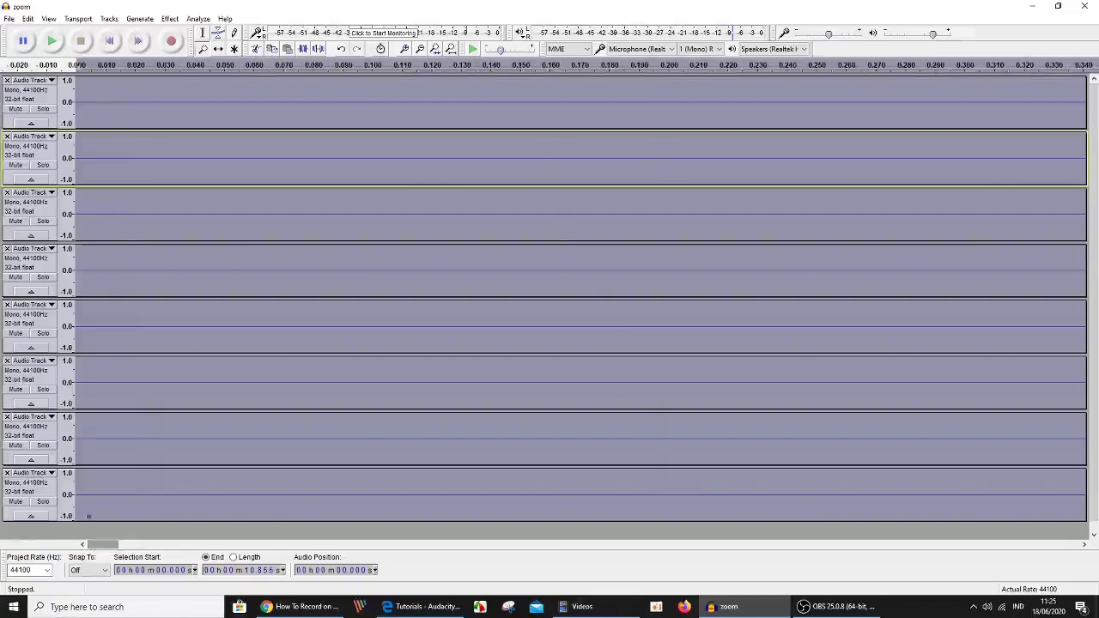
- Jump to the end of the magnified selection with Go to Selection End
{"action": "left_click", "coordinate": [49, 18]}
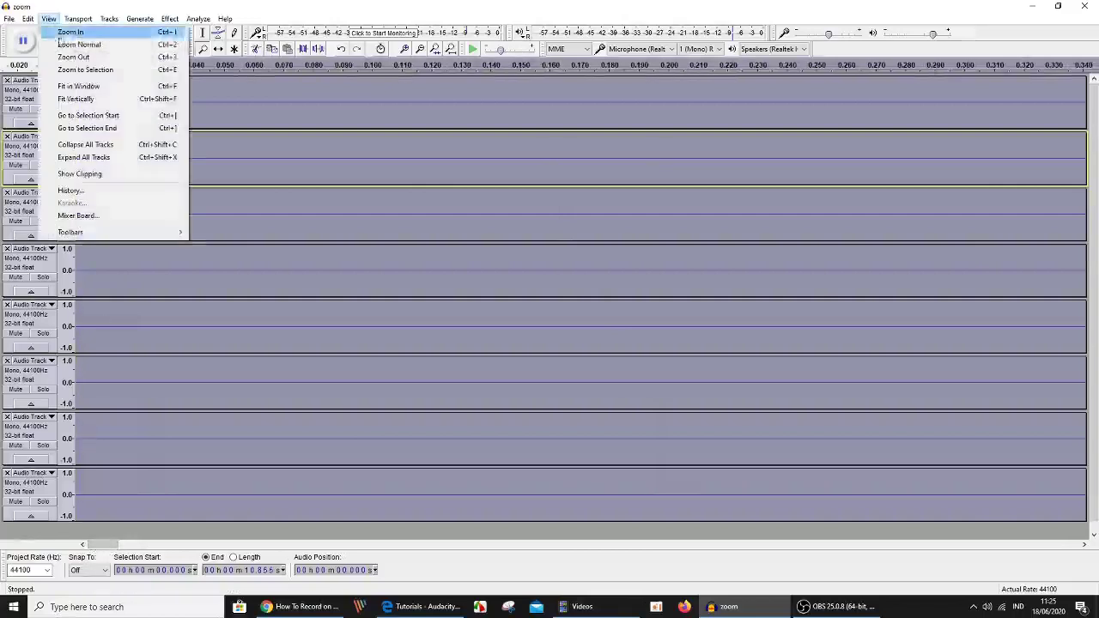
{"action": "left_click", "coordinate": [96, 129]}
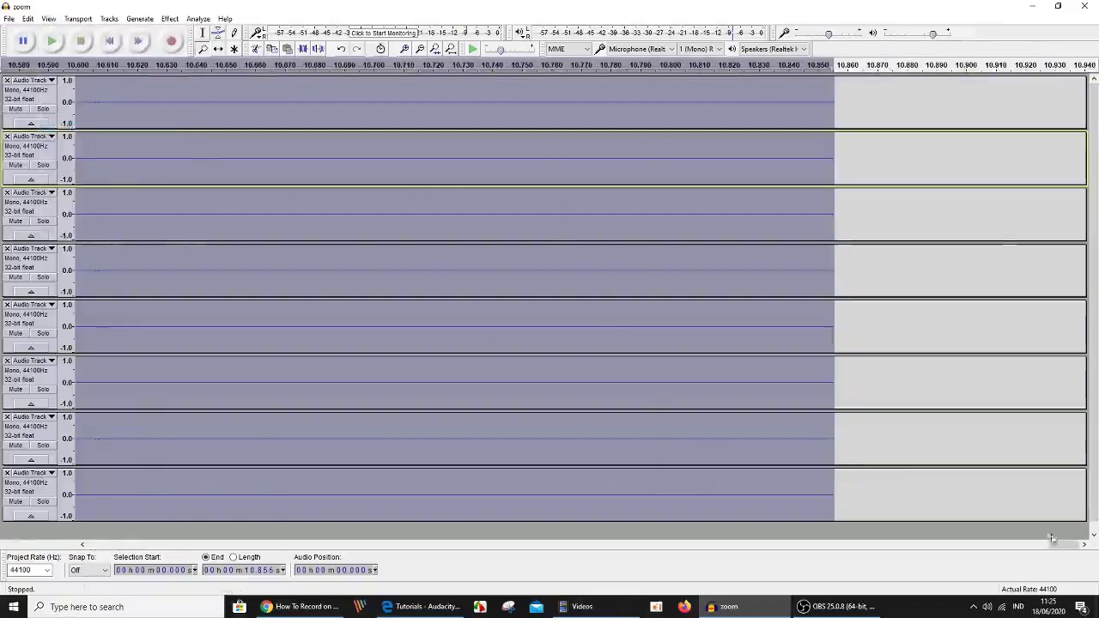
{"action": "left_click_drag", "start_coordinate": [1061, 547], "coordinate": [1075, 548]}
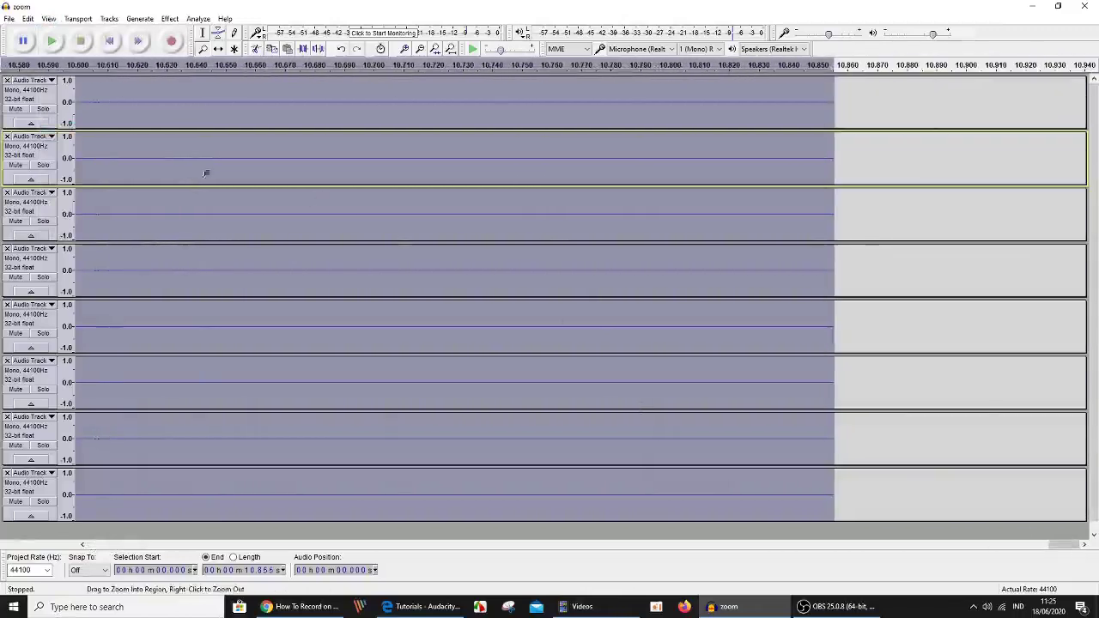
- Collapse the single voice track to a thin strip and expand it again, three times in a row
{"action": "left_click", "coordinate": [49, 18]}
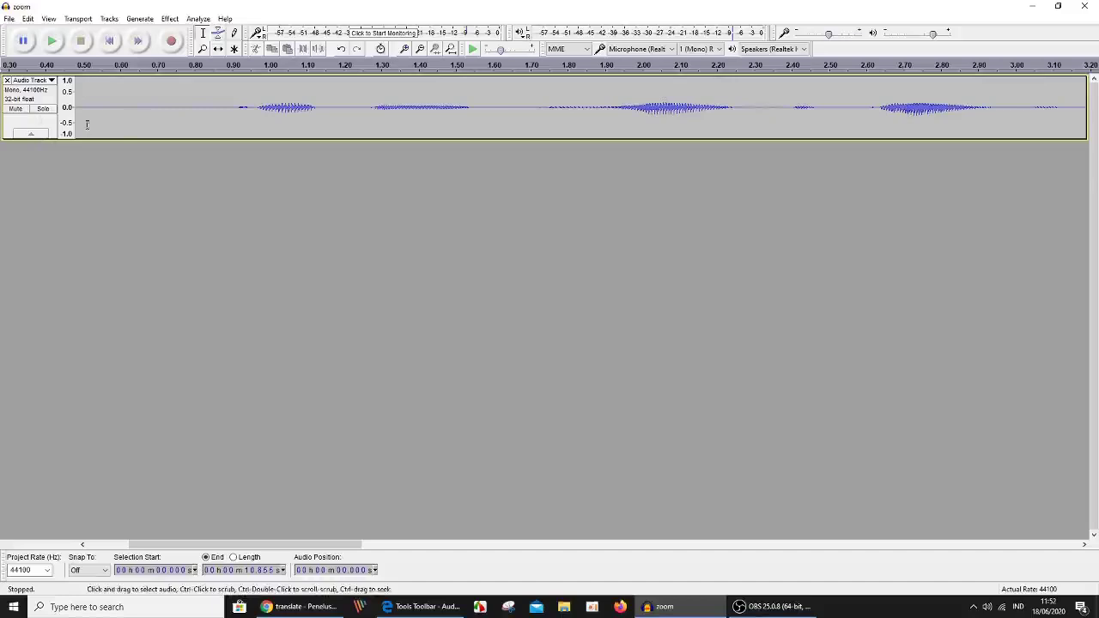
{"action": "left_click", "coordinate": [38, 138]}
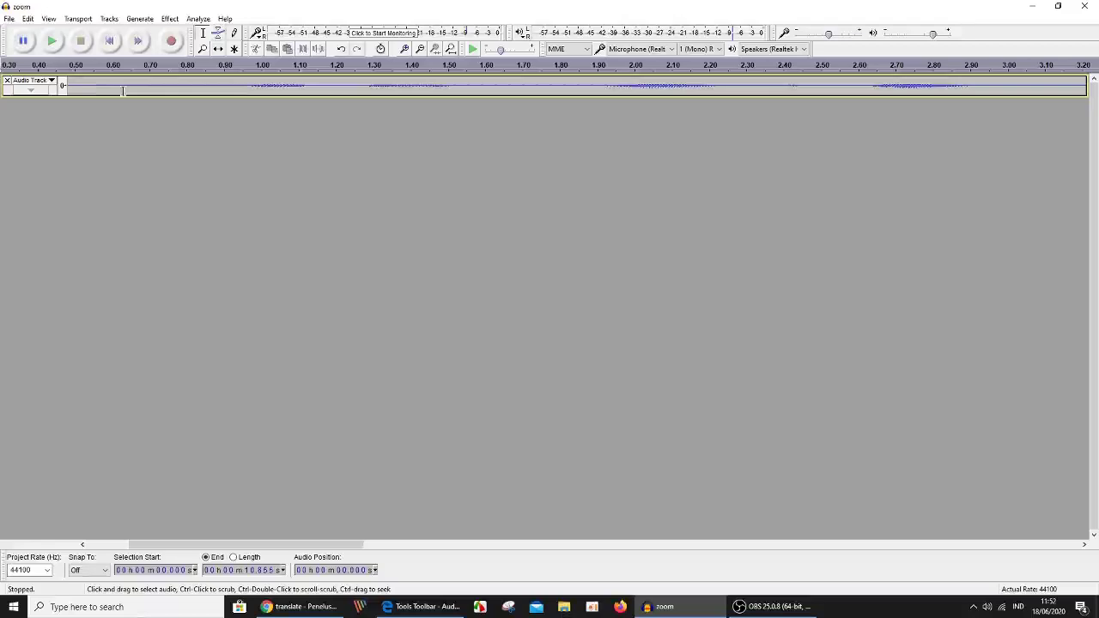
{"action": "left_click", "coordinate": [49, 18]}
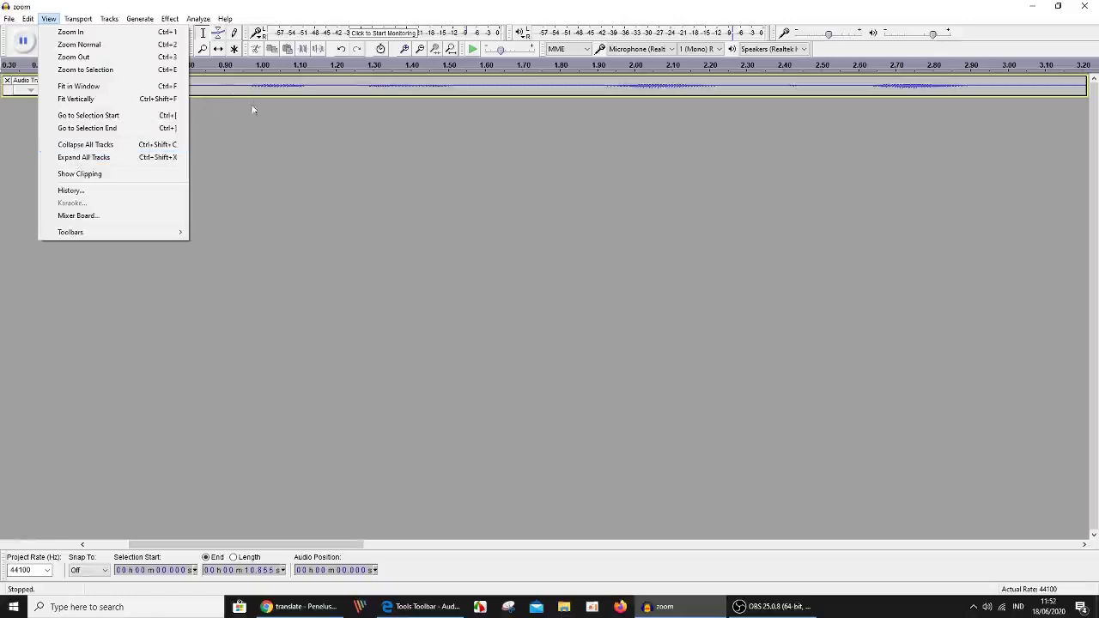
{"action": "left_click", "coordinate": [254, 134]}
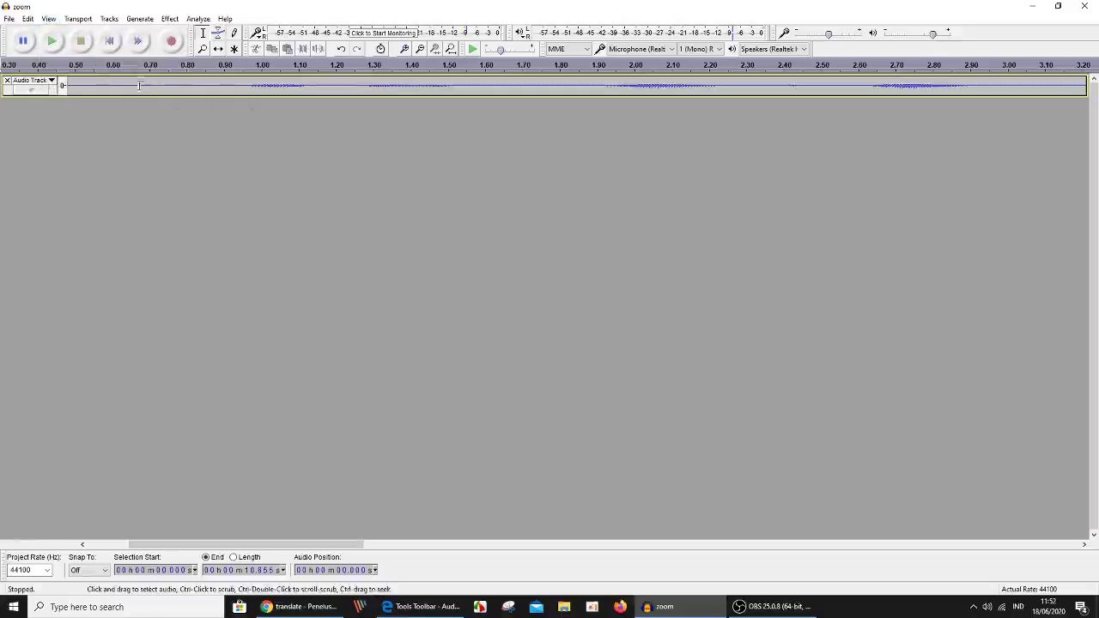
{"action": "left_click", "coordinate": [32, 92]}
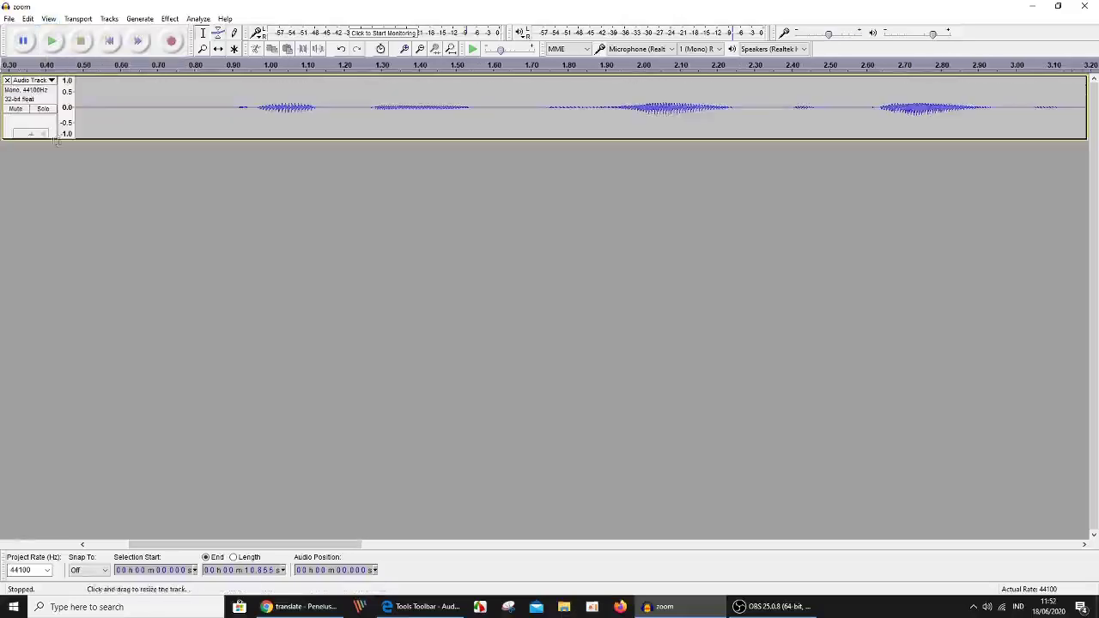
{"action": "left_click", "coordinate": [35, 136]}
{"action": "left_click", "coordinate": [32, 92]}
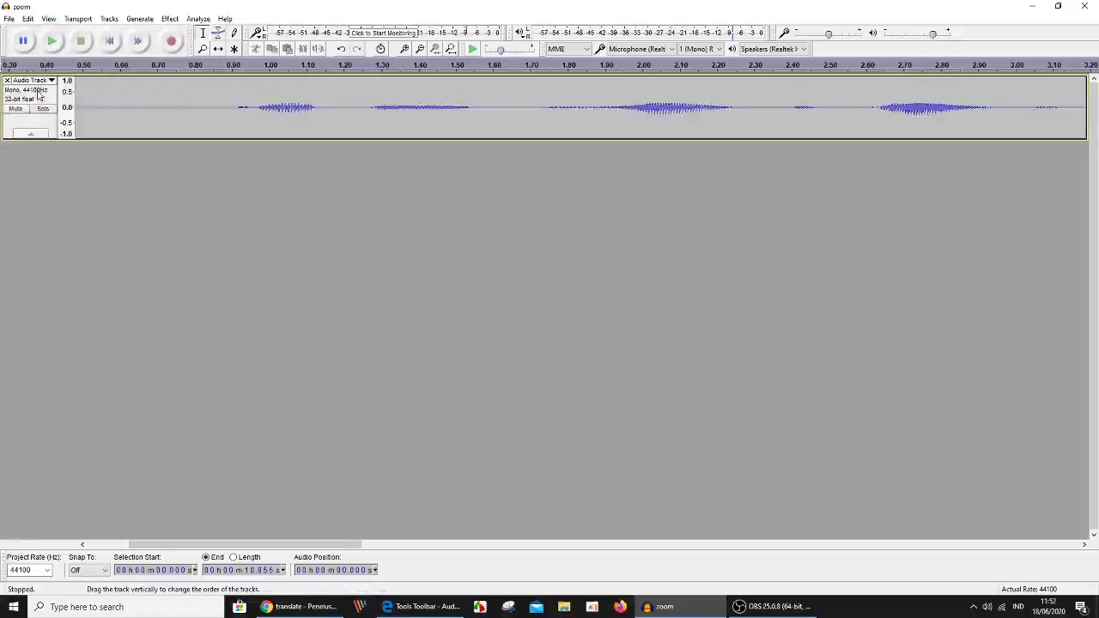
{"action": "left_click", "coordinate": [36, 134]}
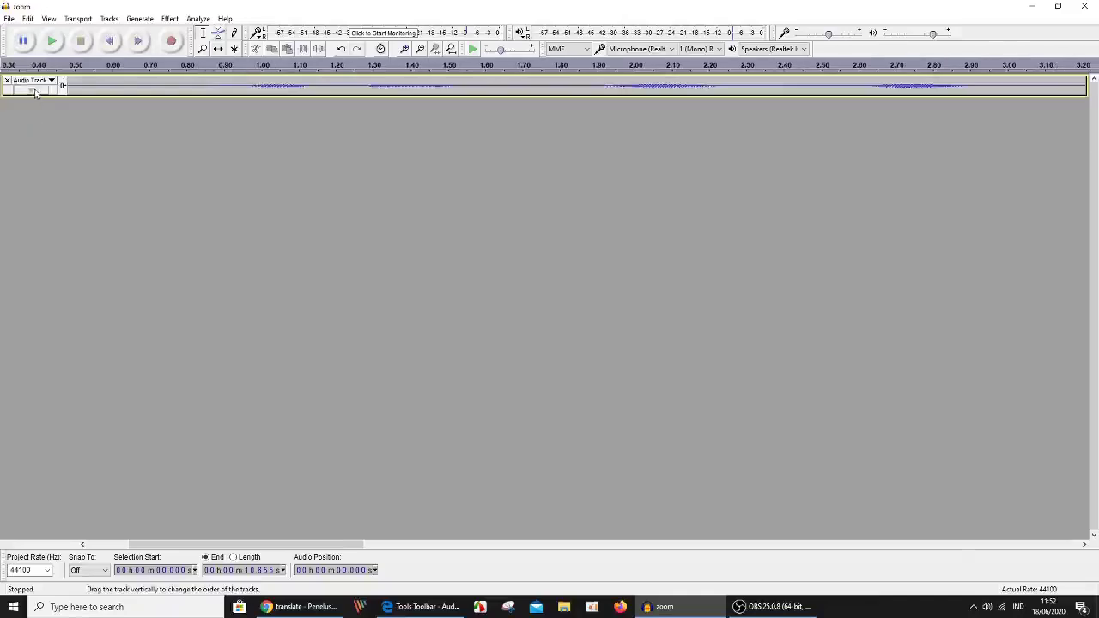
{"action": "left_click", "coordinate": [34, 92]}
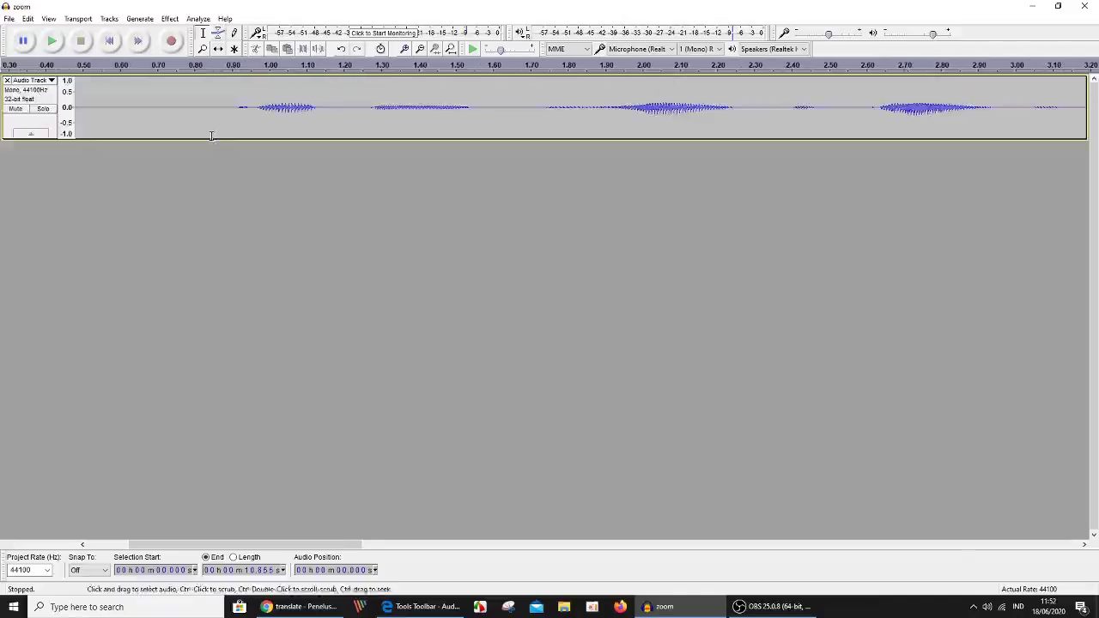
- Enlarge the voice track's height to about half of the window, and collapse and expand the enlarged track
{"action": "left_click_drag", "start_coordinate": [215, 138], "coordinate": [253, 338]}
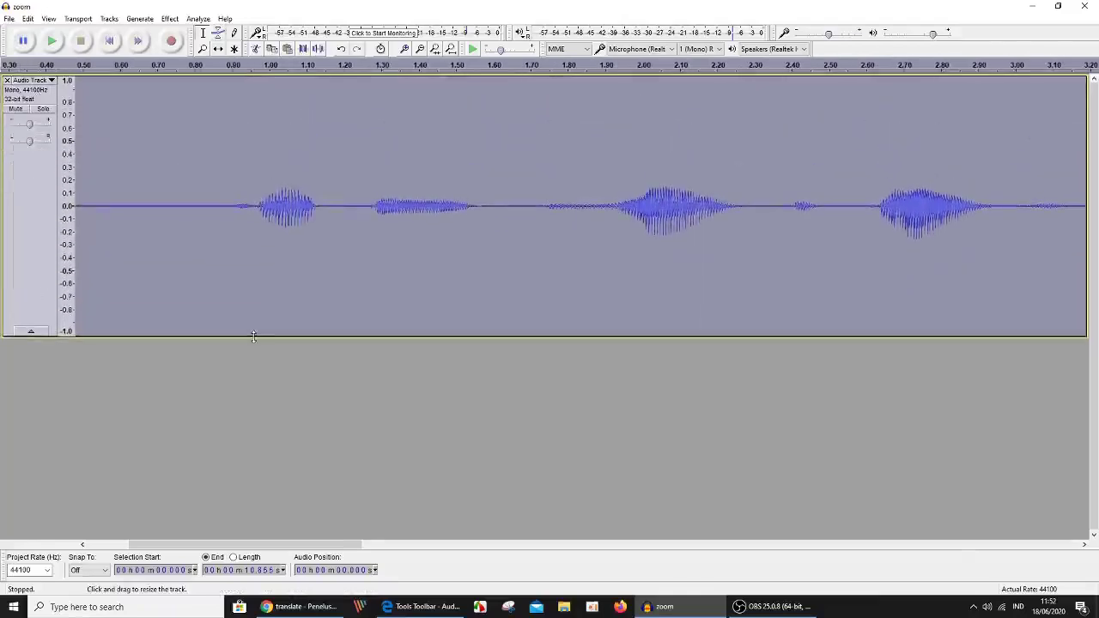
{"action": "left_click", "coordinate": [29, 331]}
{"action": "left_click", "coordinate": [30, 89]}
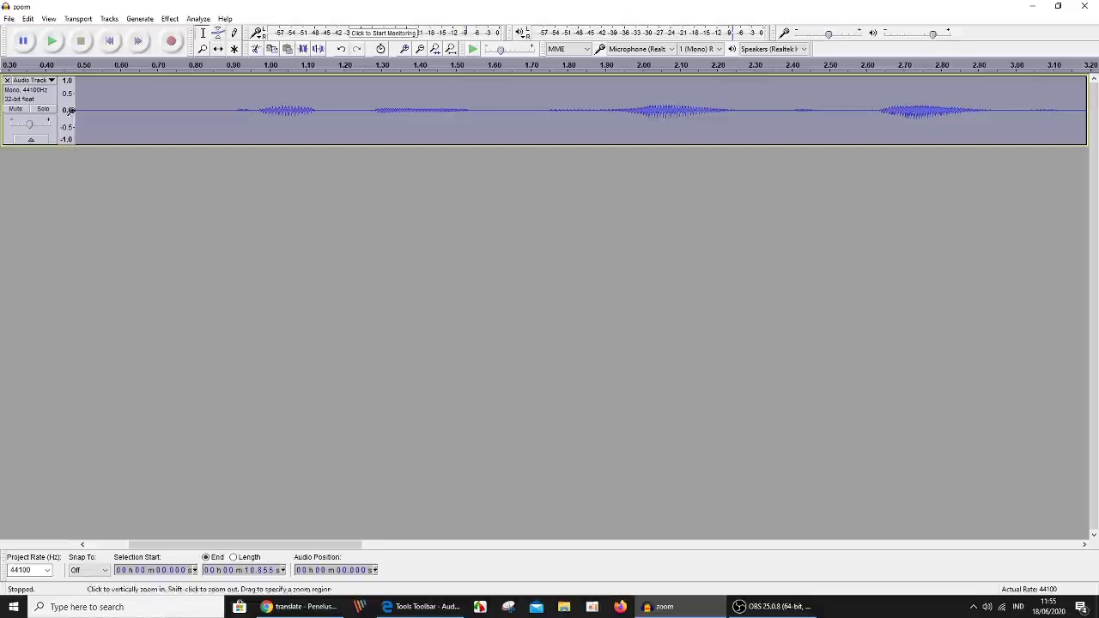
- Duplicate the selected voice track until there are four identical tracks stacked, and clear the selection
{"action": "left_click", "coordinate": [27, 18]}
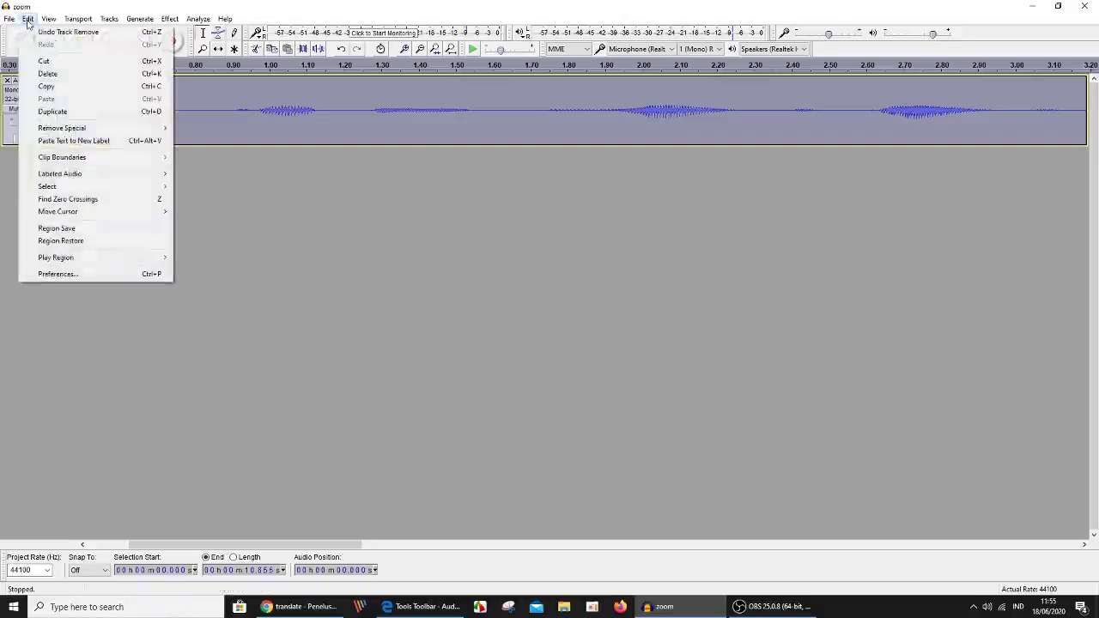
{"action": "left_click", "coordinate": [45, 112]}
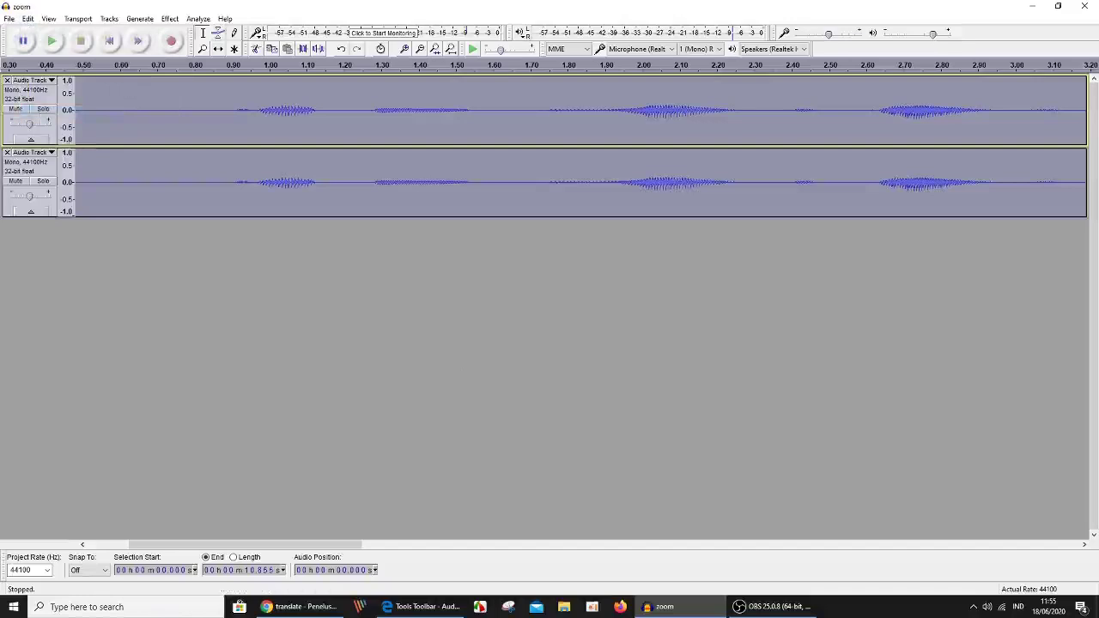
{"action": "key", "text": "ctrl+d"}
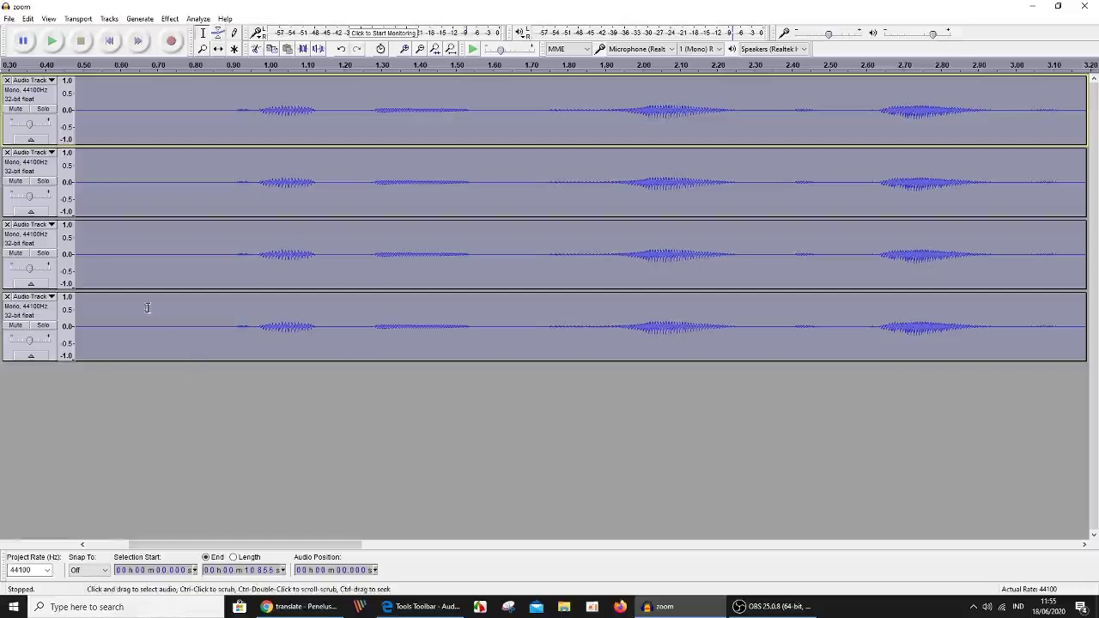
{"action": "left_click", "coordinate": [114, 438]}
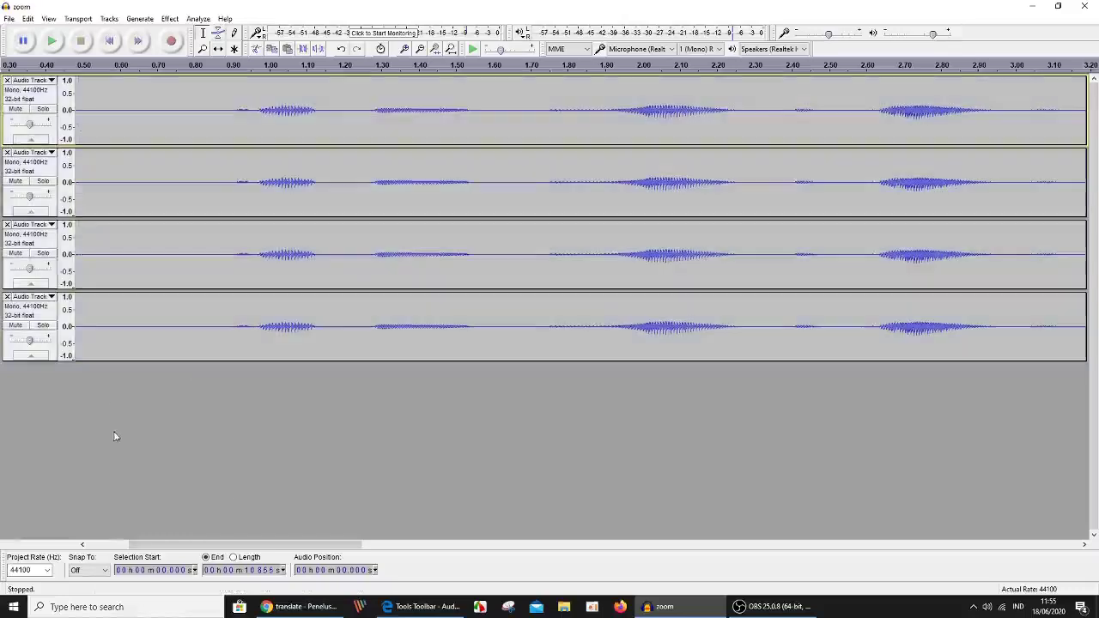
- Collapse the second and fourth voice tracks individually to thin strips
{"action": "left_click", "coordinate": [32, 212]}
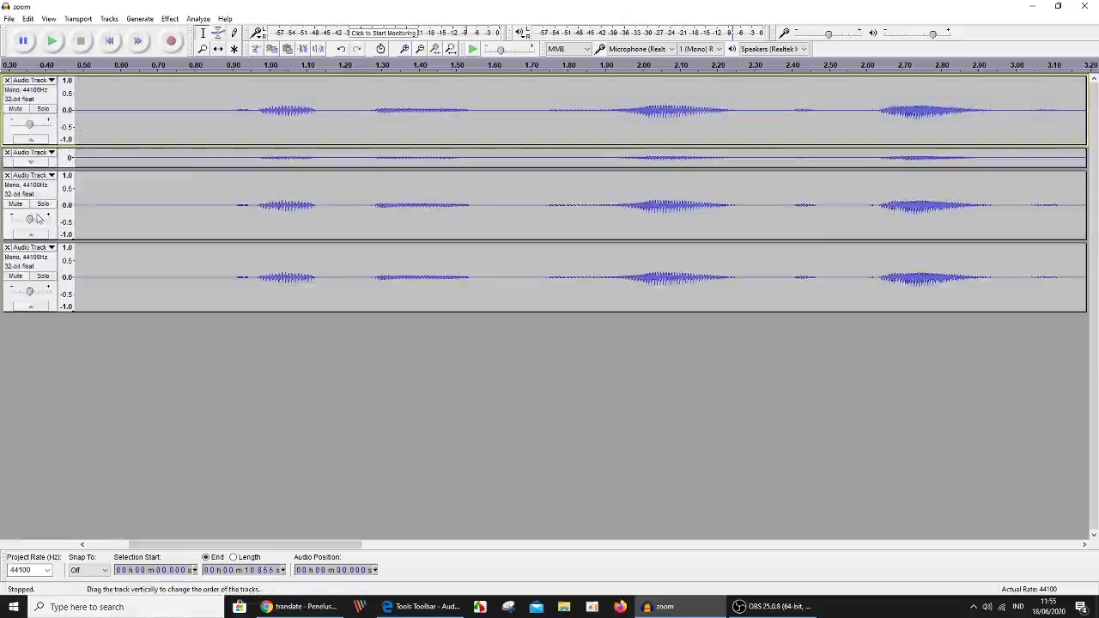
{"action": "left_click", "coordinate": [28, 308]}
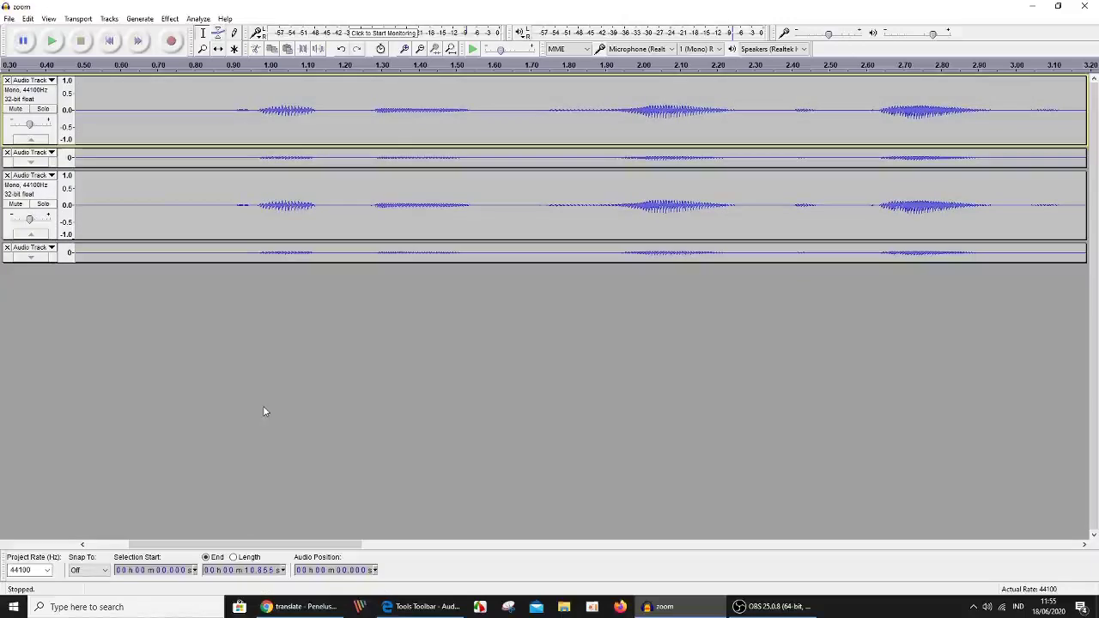
{"action": "left_click", "coordinate": [48, 19]}
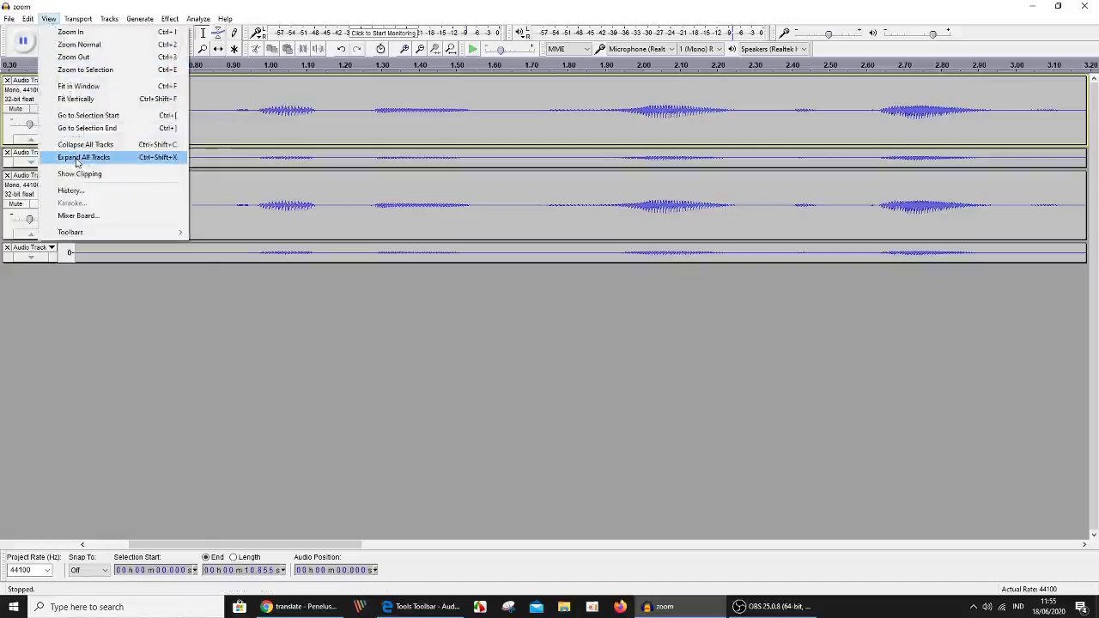
{"action": "left_click", "coordinate": [49, 350]}
- Expand the fourth voice track again and collapse the first and third tracks to thin strips
{"action": "left_click", "coordinate": [31, 256]}
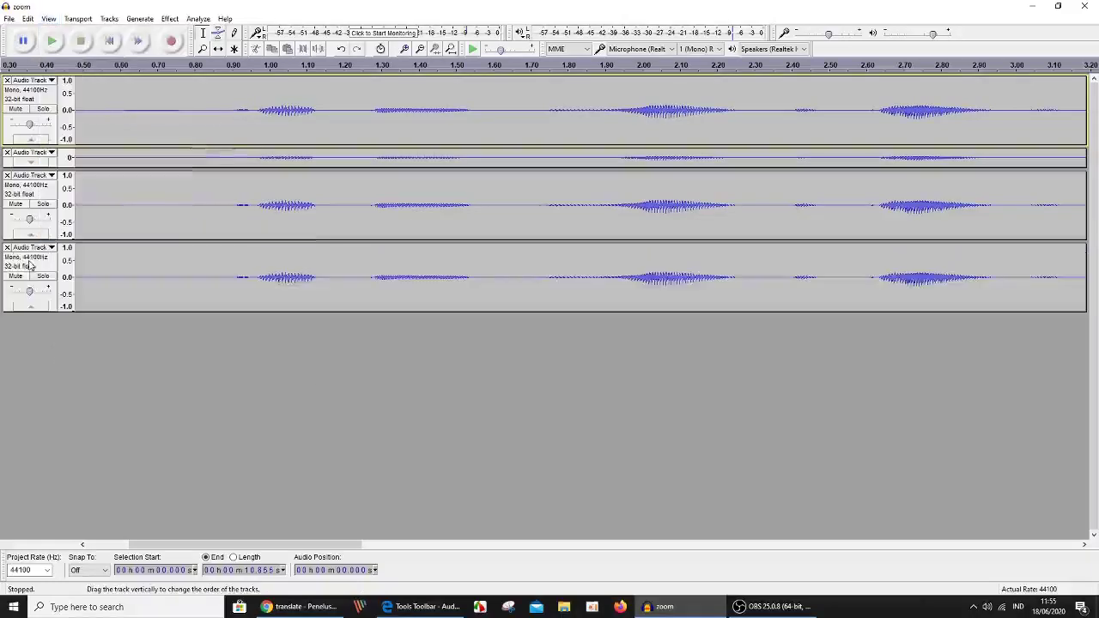
{"action": "left_click", "coordinate": [31, 140]}
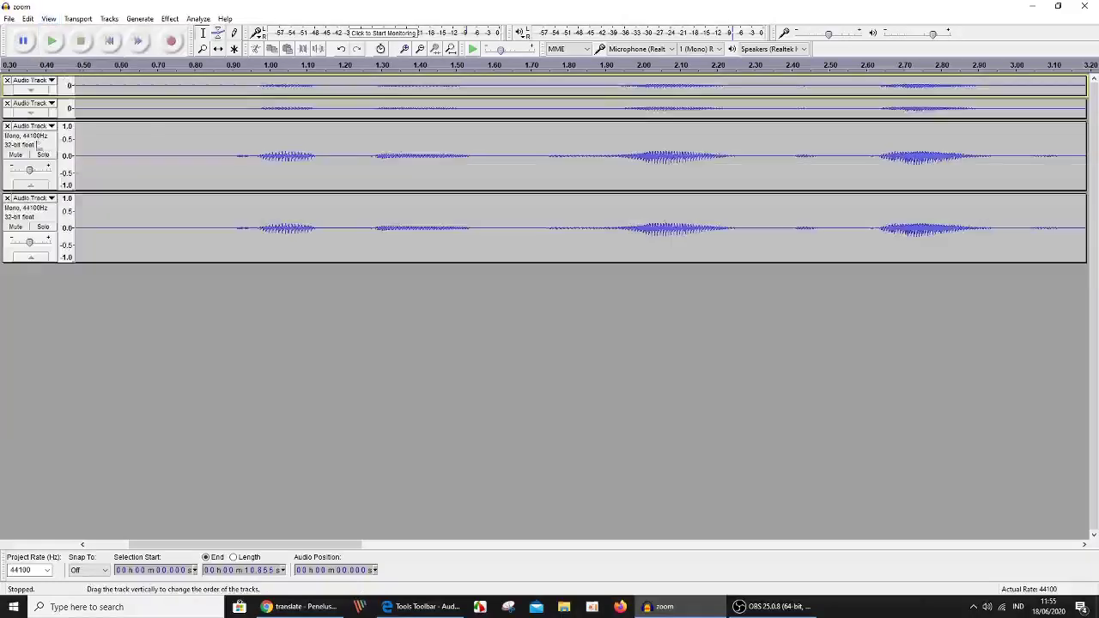
{"action": "left_click", "coordinate": [31, 185]}
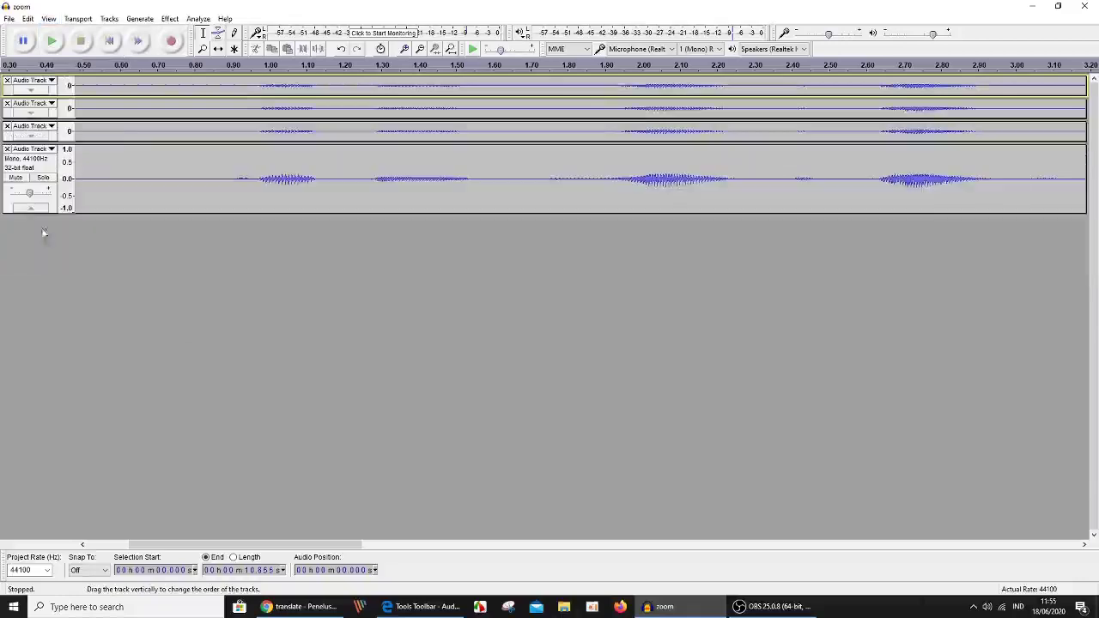
- Restore the collapsed voice tracks to full height at once with Expand All Tracks
{"action": "left_click", "coordinate": [49, 21]}
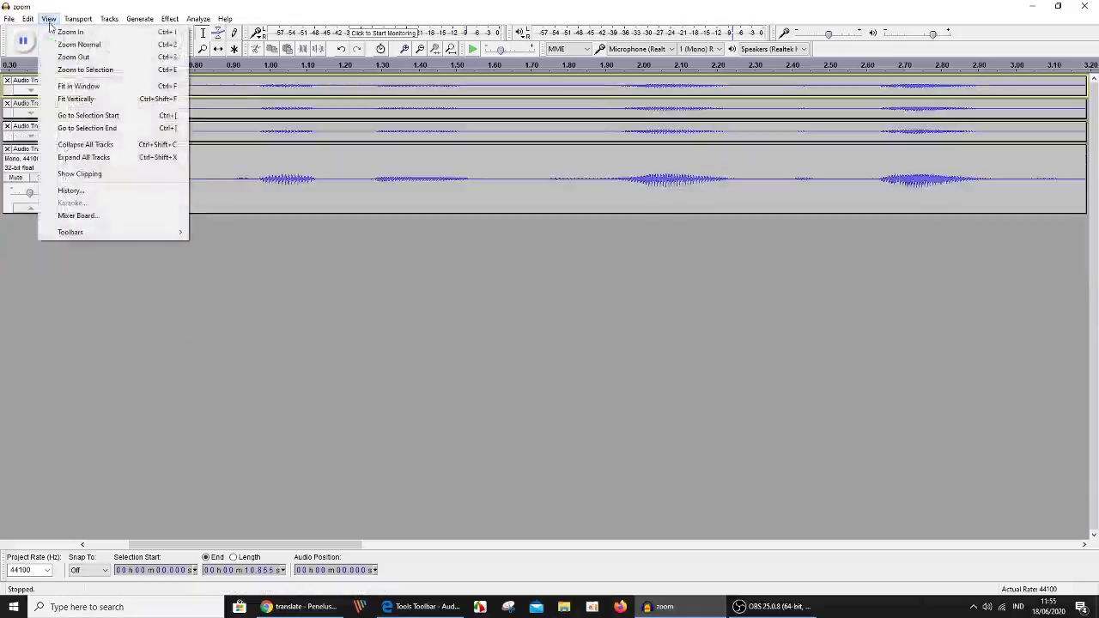
{"action": "left_click", "coordinate": [80, 157]}
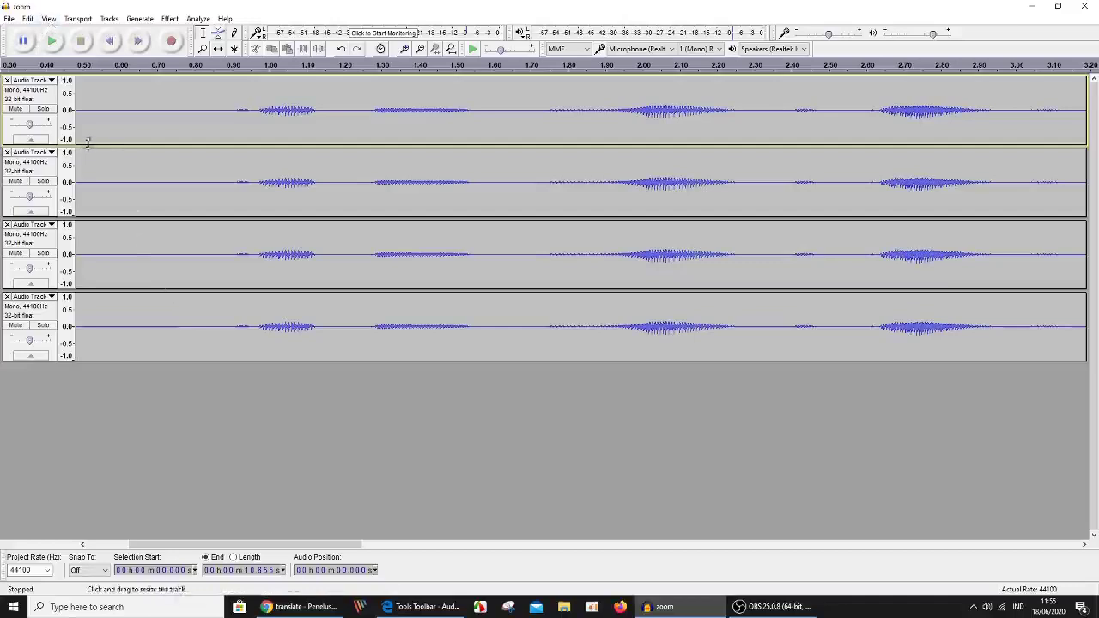
{"action": "left_click", "coordinate": [48, 20]}
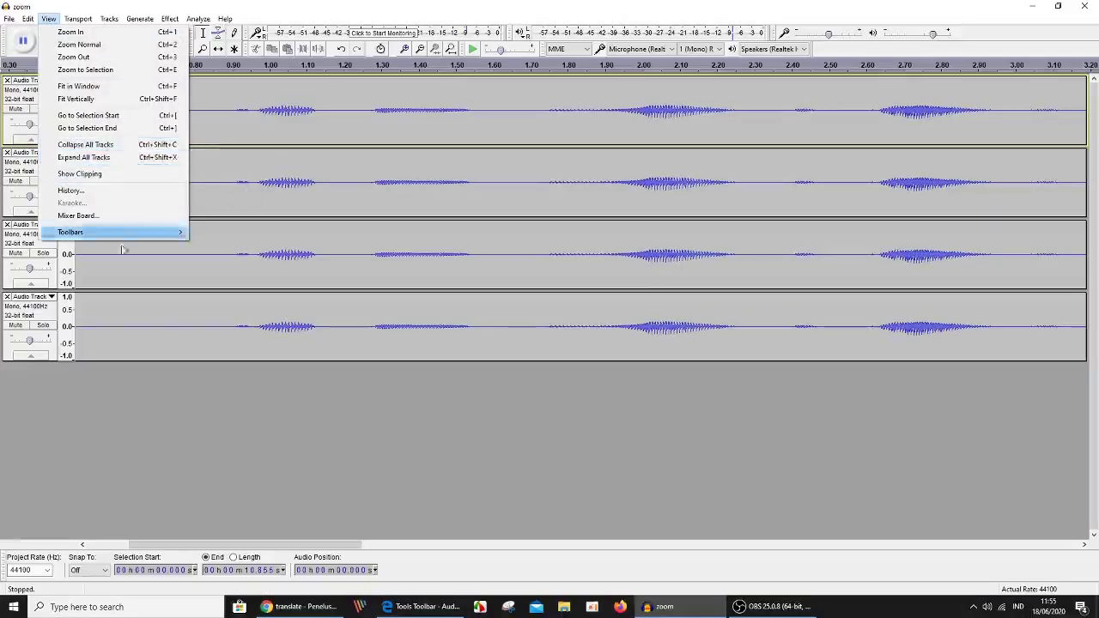
{"action": "left_click", "coordinate": [196, 427]}
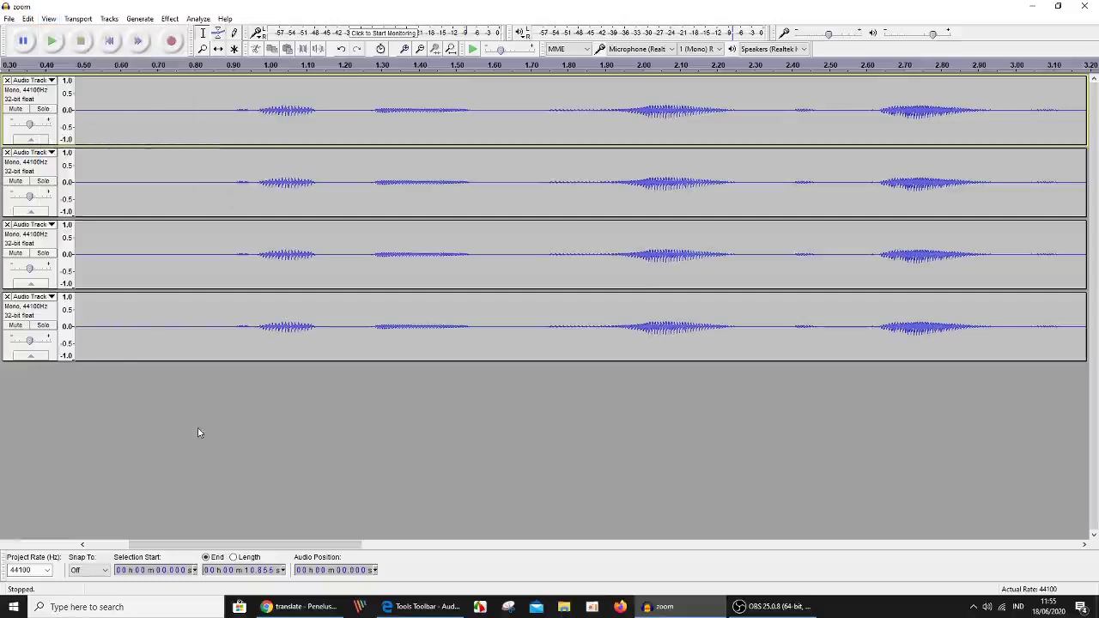